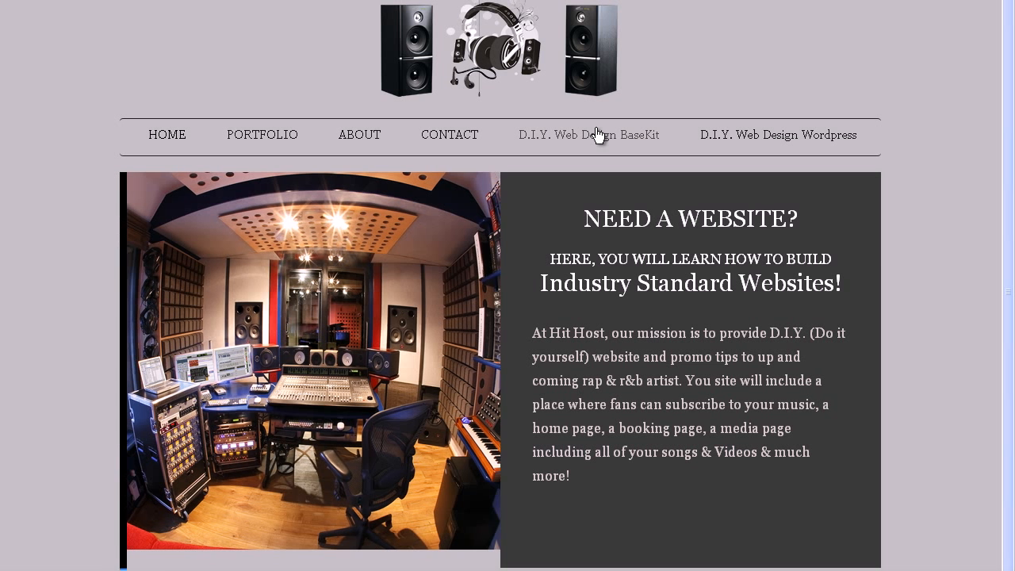
Open the D.I.Y. Web Design BaseKit page and browse its video list, videos 1 to 4(A)
click(561, 145)
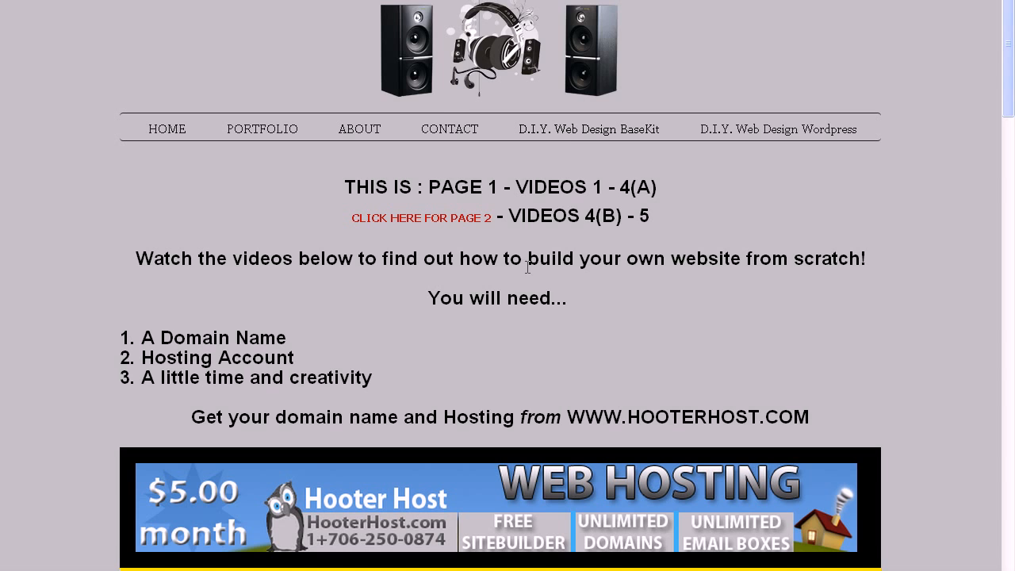
scroll(537, 300, down, 4)
scroll(537, 298, down, 11)
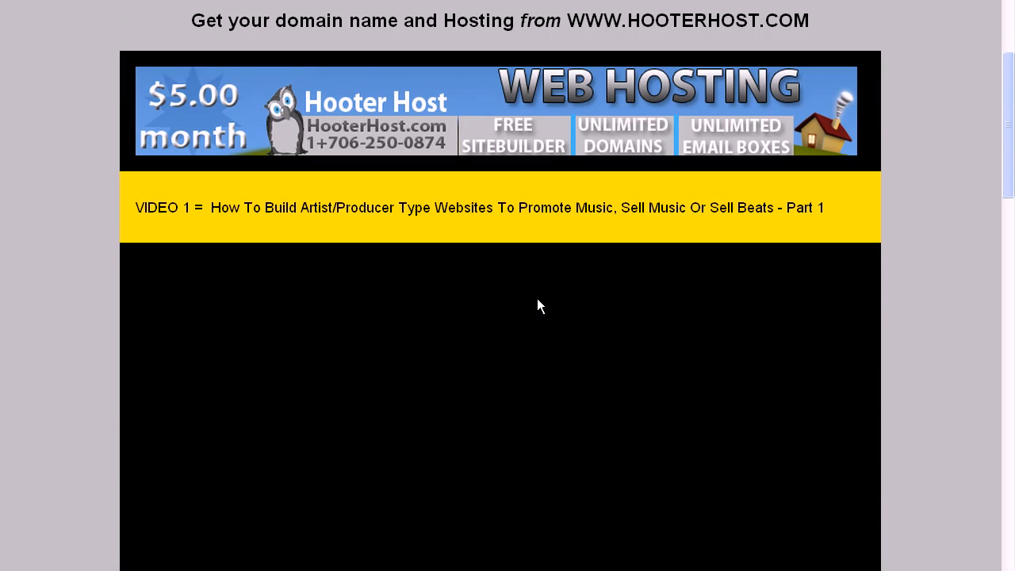
scroll(535, 295, down, 14)
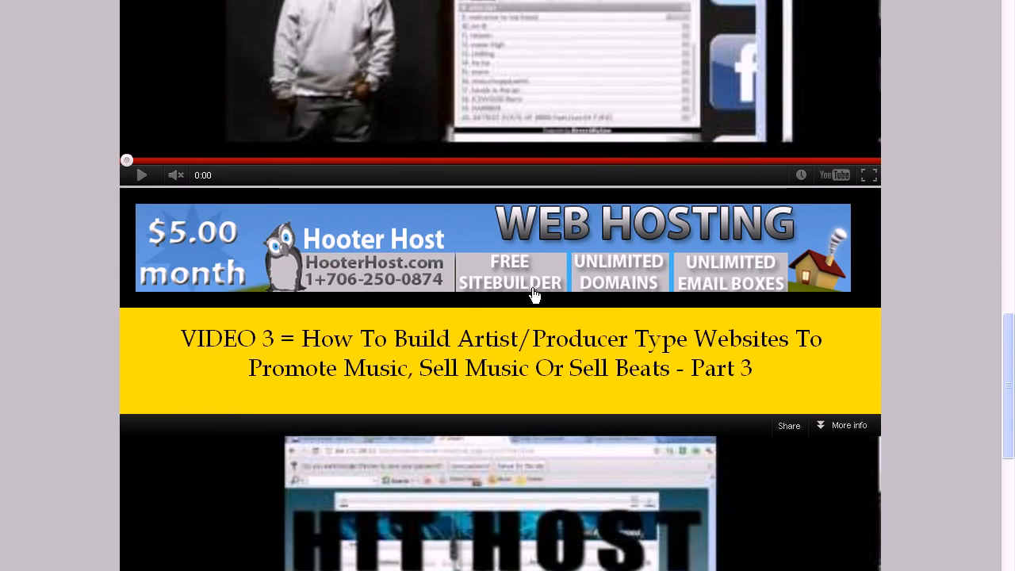
scroll(425, 507, down, 3)
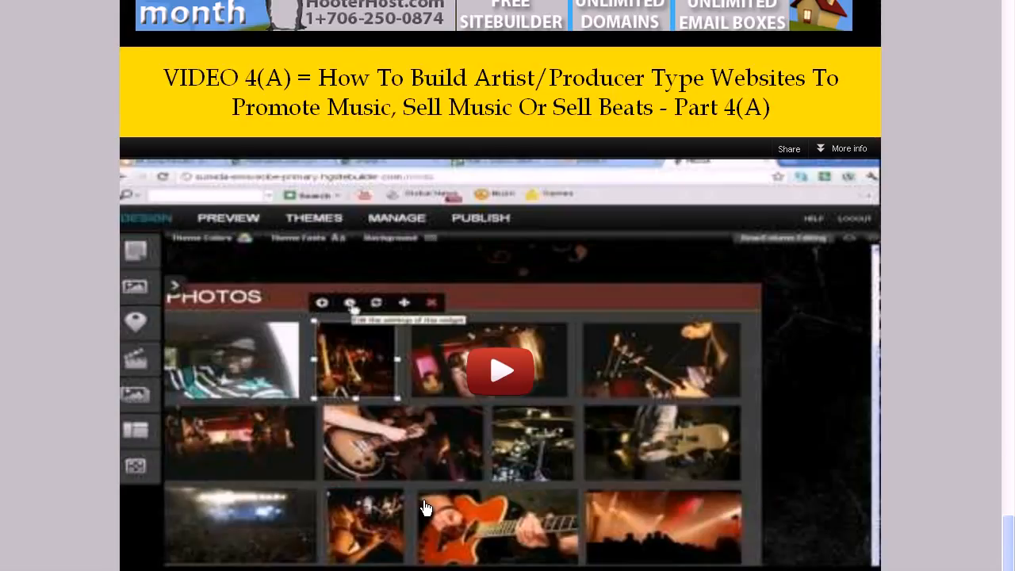
scroll(407, 510, up, 8)
scroll(408, 509, down, 1)
scroll(407, 507, up, 20)
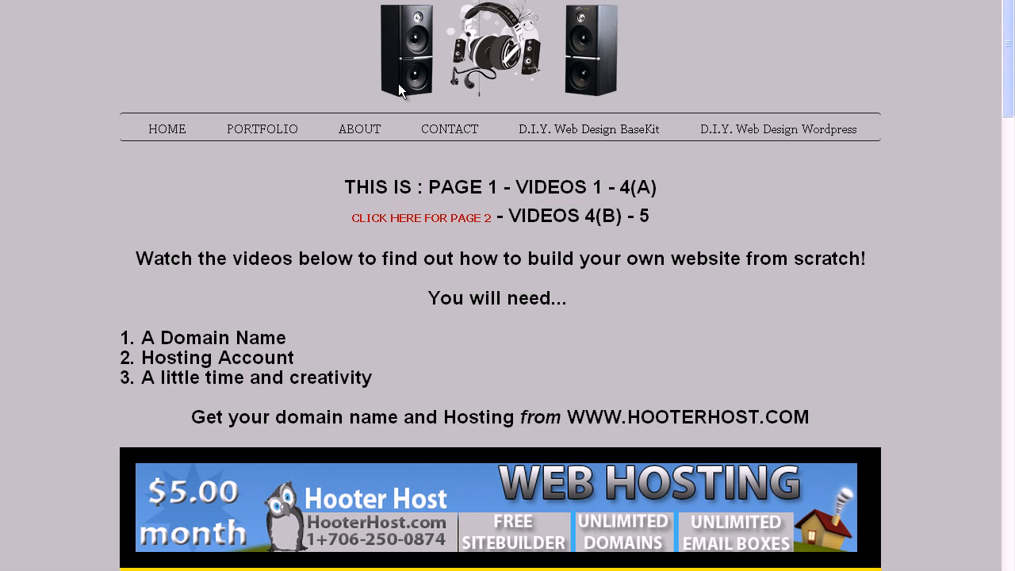
scroll(678, 202, down, 7)
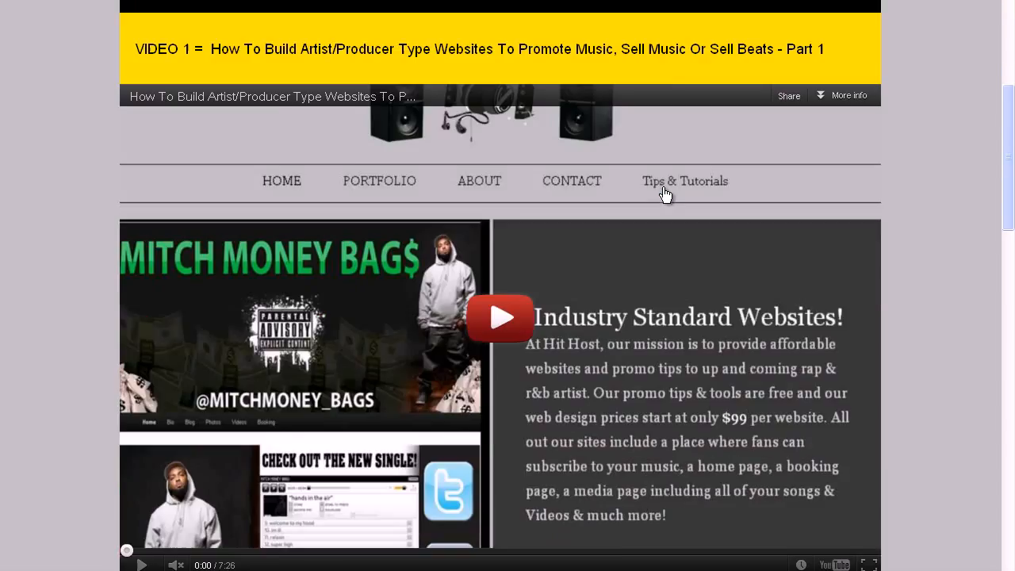
scroll(658, 189, up, 7)
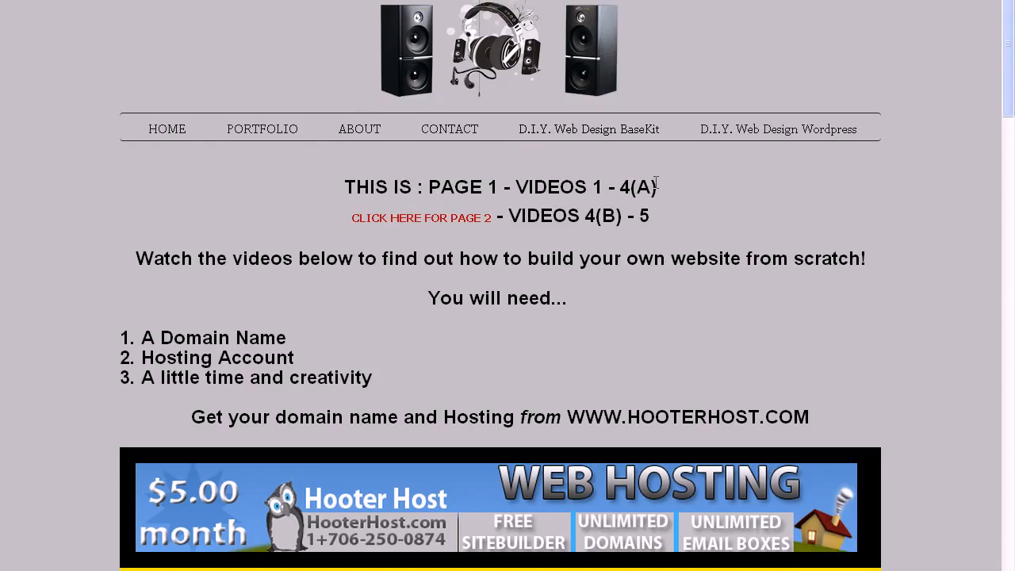
scroll(655, 184, down, 11)
scroll(640, 193, up, 11)
scroll(797, 413, down, 7)
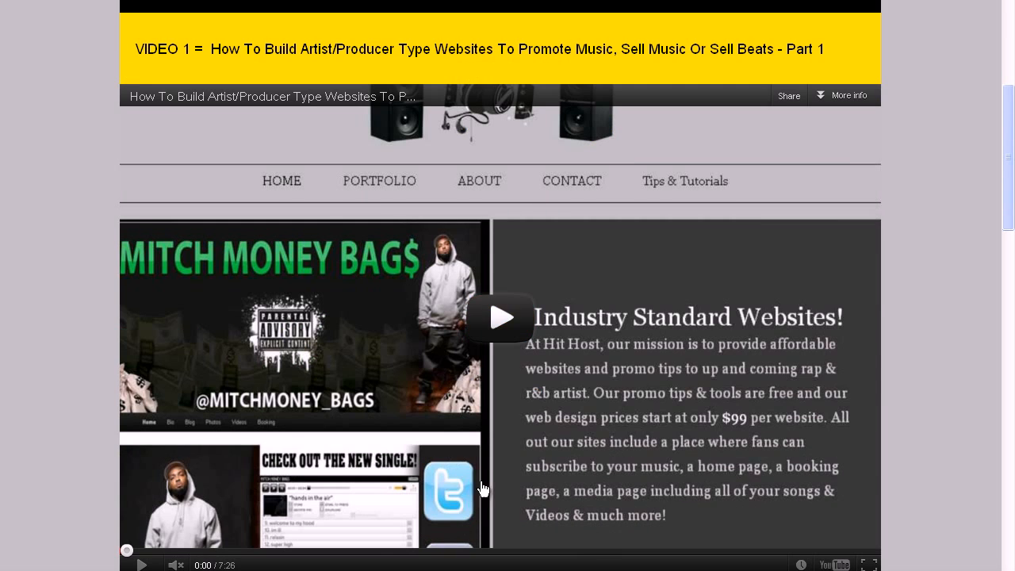
scroll(881, 404, up, 4)
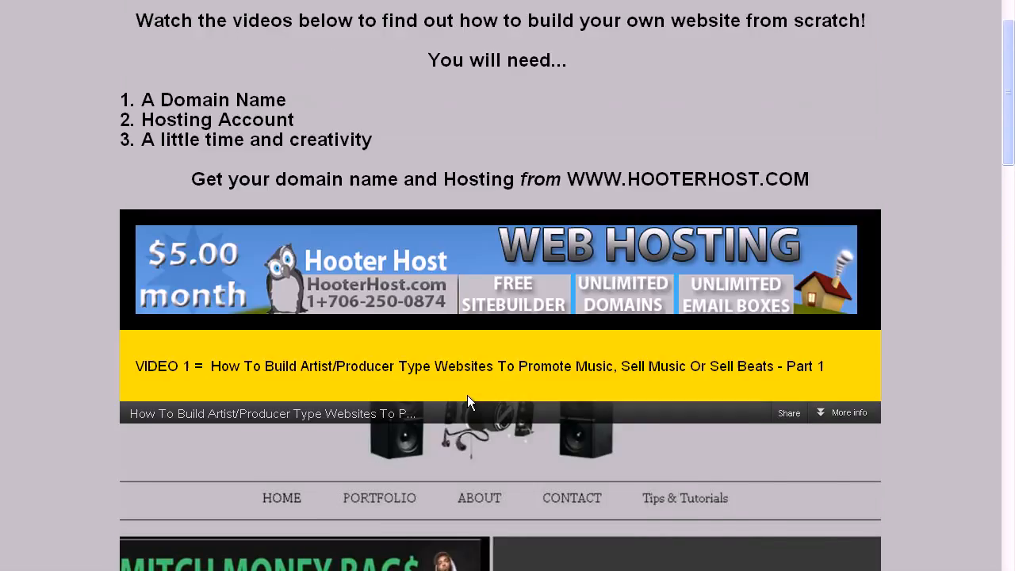
scroll(467, 395, up, 3)
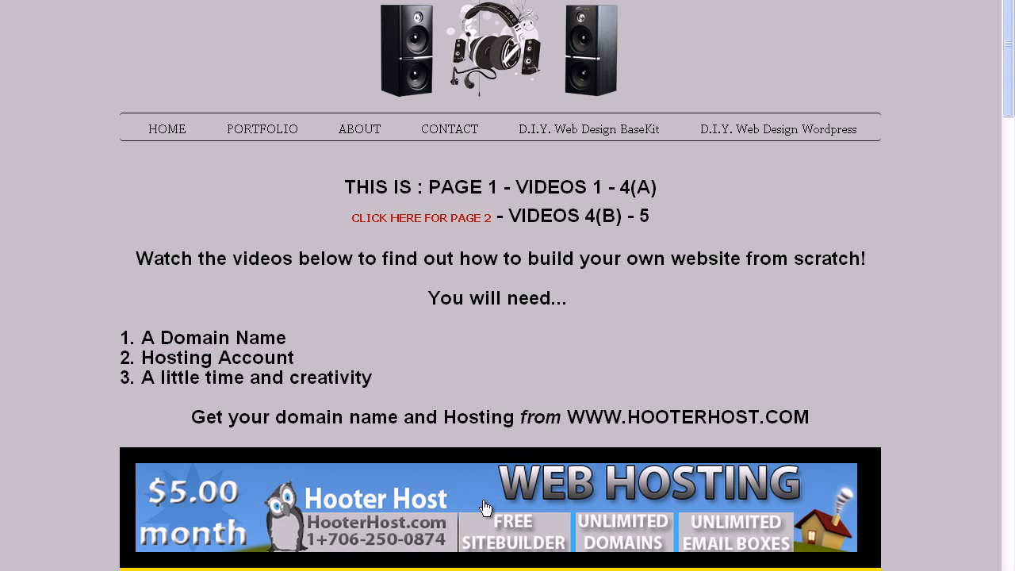
Follow the Hooter Host banner to load the HooterHost.com homepage advertising $5.00/mo hosting
click(619, 521)
click(303, 519)
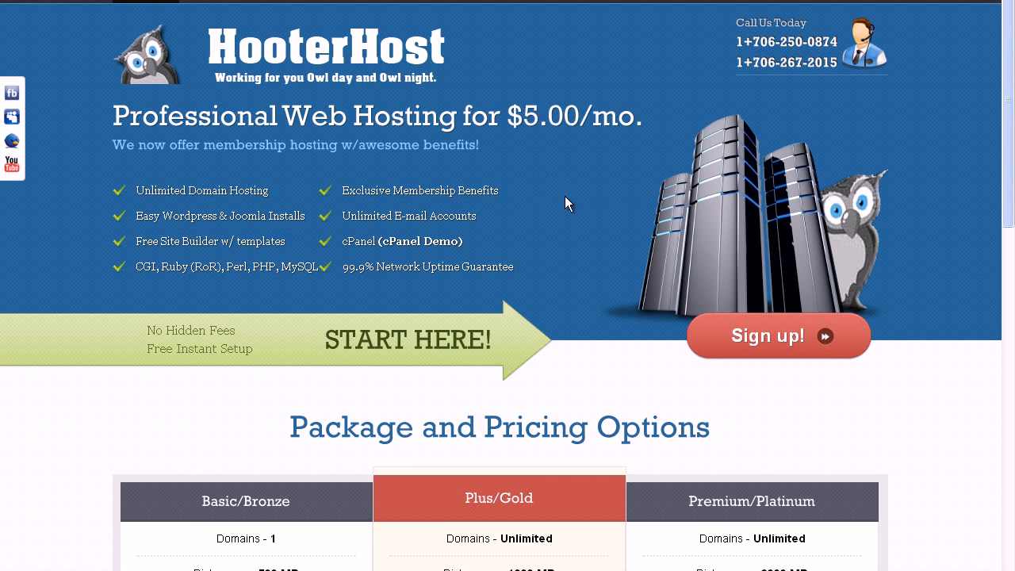
Bring the pricing table into view: Basic/Bronze $5.00, Plus/Gold $10.00, Premium/Platinum $20.00 monthly
middle_click(562, 235)
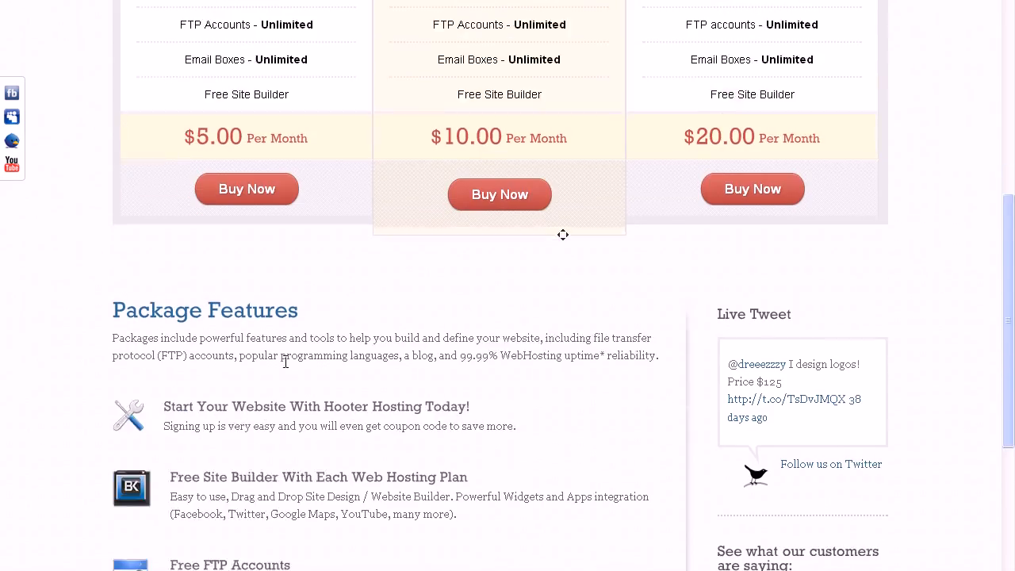
scroll(65, 251, up, 5)
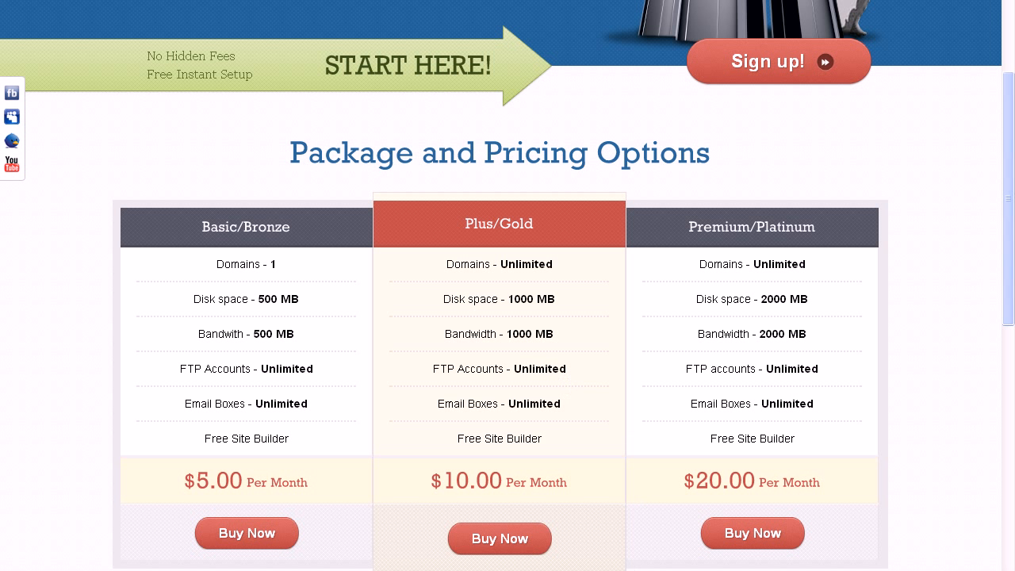
Buy the Plus/Gold package and, after trying the existing-domain option, choose Register a new domain
click(536, 545)
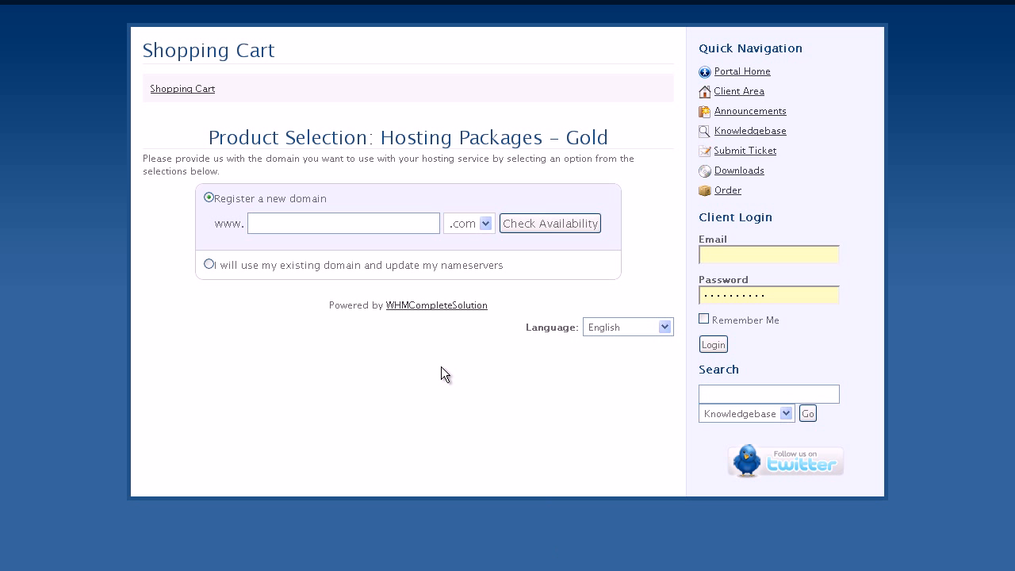
click(374, 218)
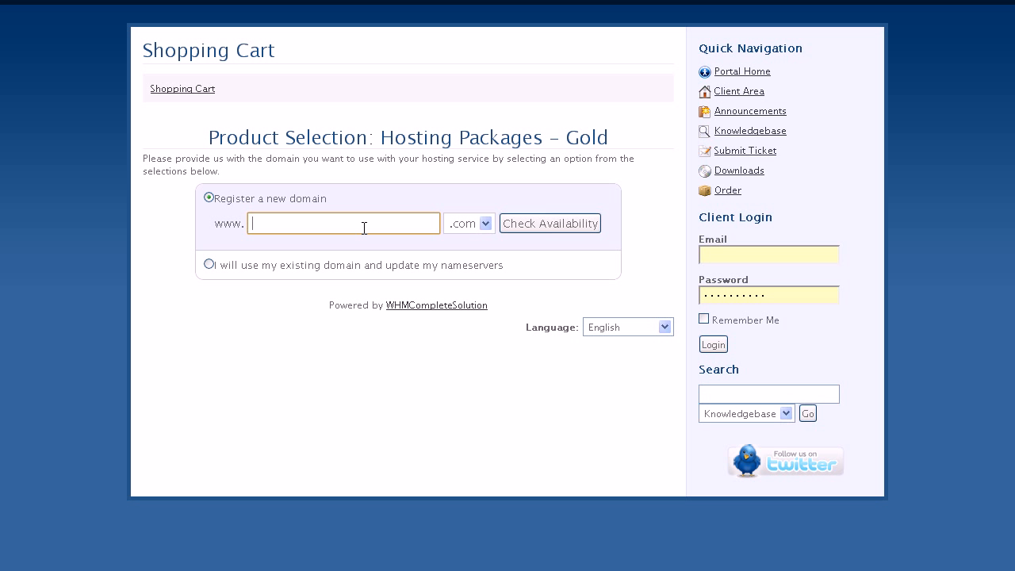
click(208, 264)
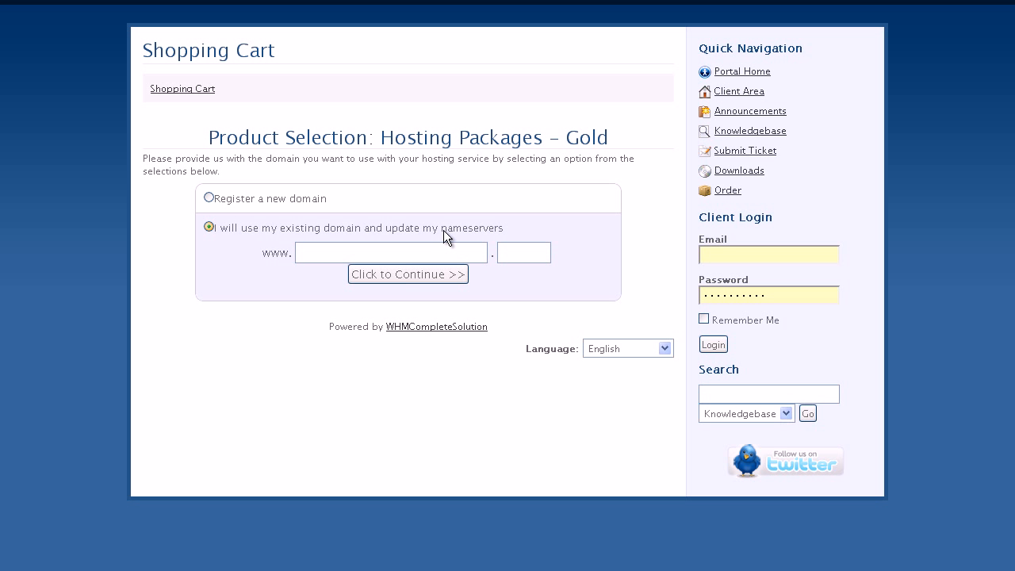
click(412, 255)
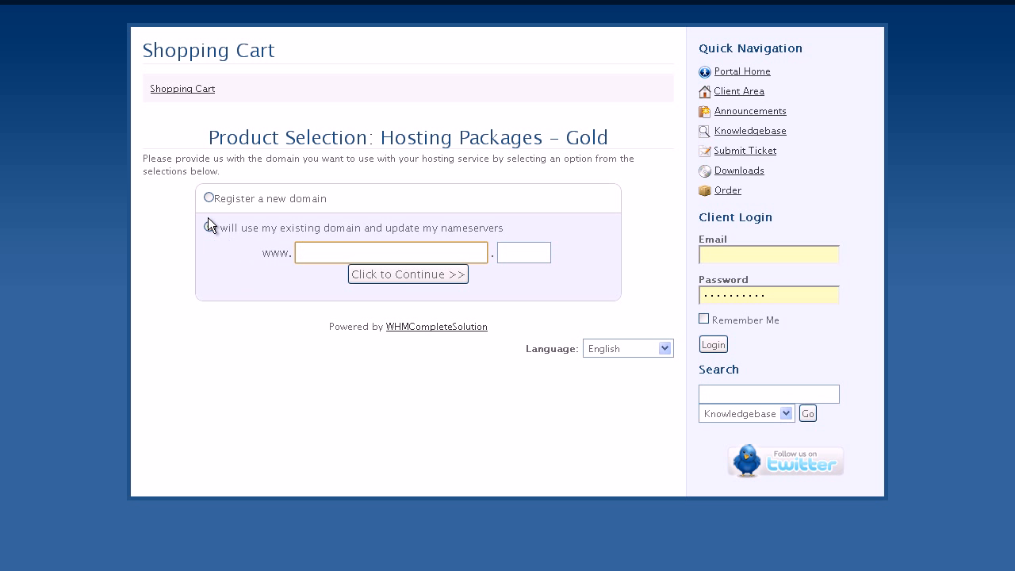
click(210, 197)
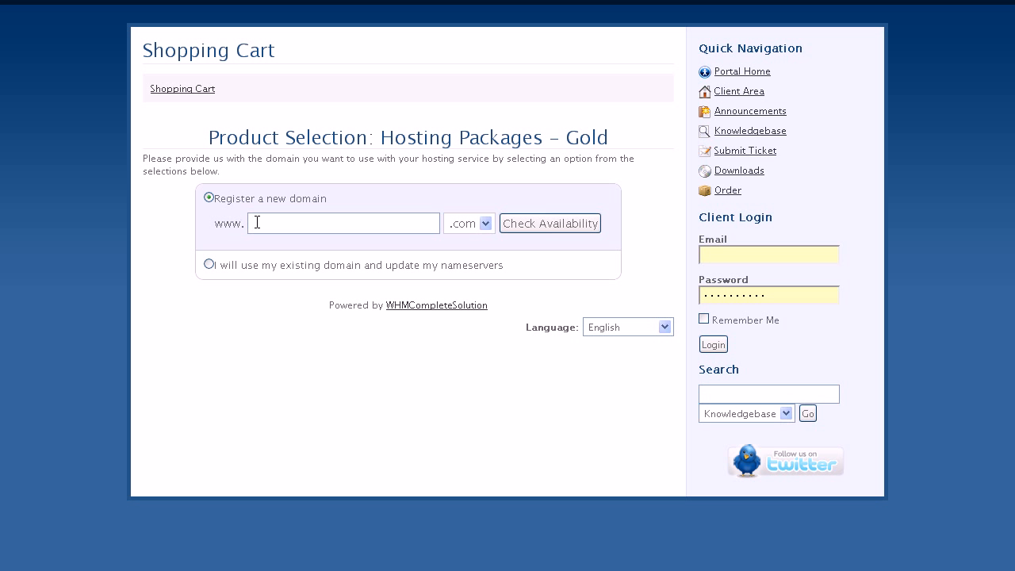
Register emsceobeatzz.com for 1 year at $10.53 and continue the Gold order
click(402, 226)
text(emsceobeatzz)
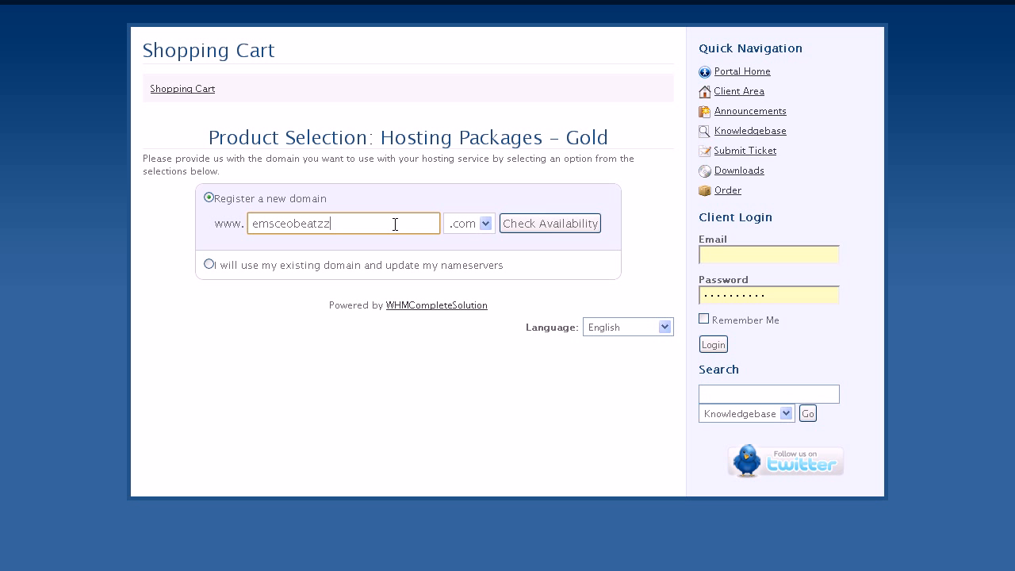
click(529, 233)
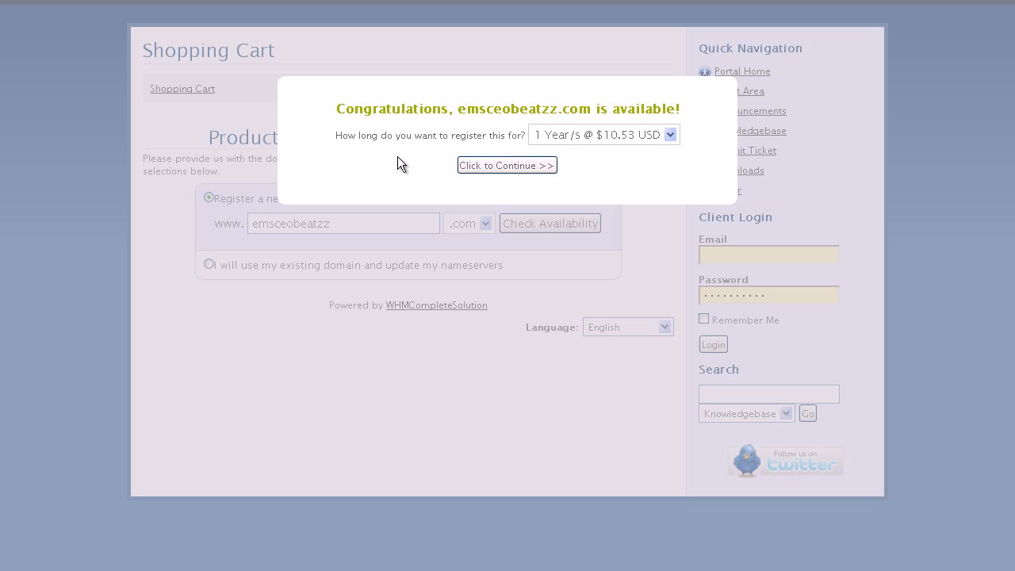
click(662, 136)
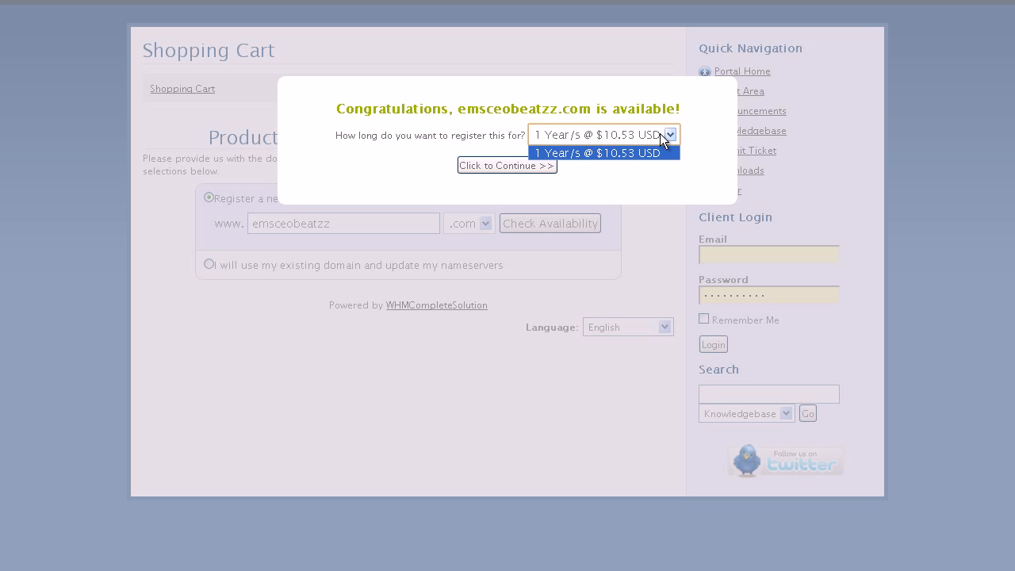
click(596, 170)
click(504, 163)
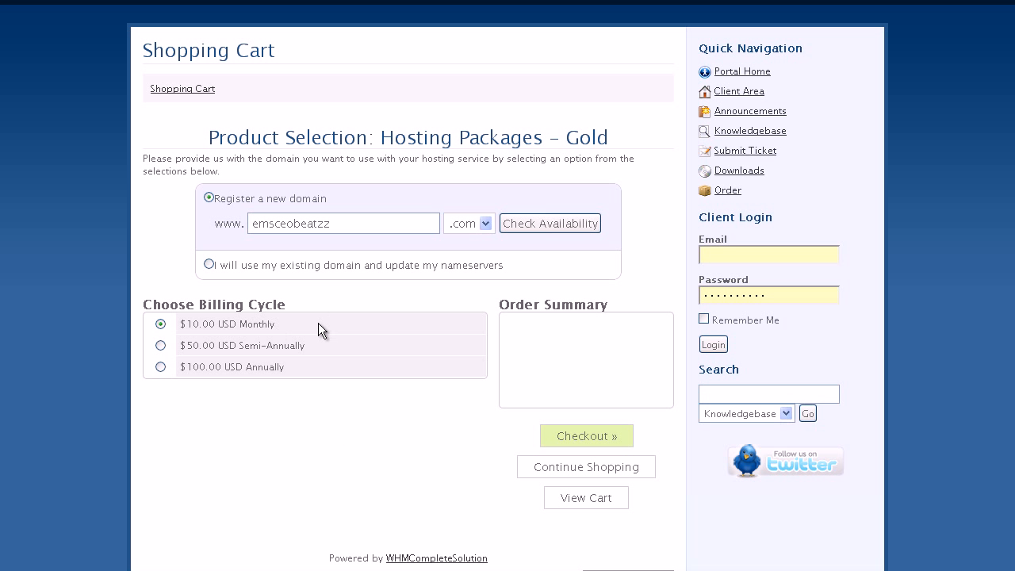
Choose the $10.00 USD monthly billing cycle for Gold after comparing the semi-annual price
click(221, 326)
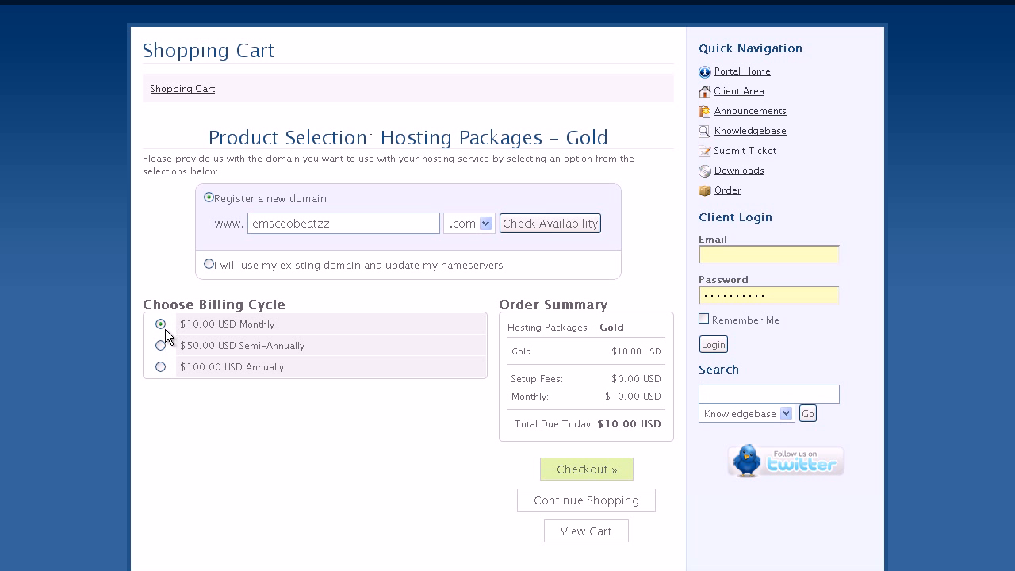
drag(227, 321, 306, 348)
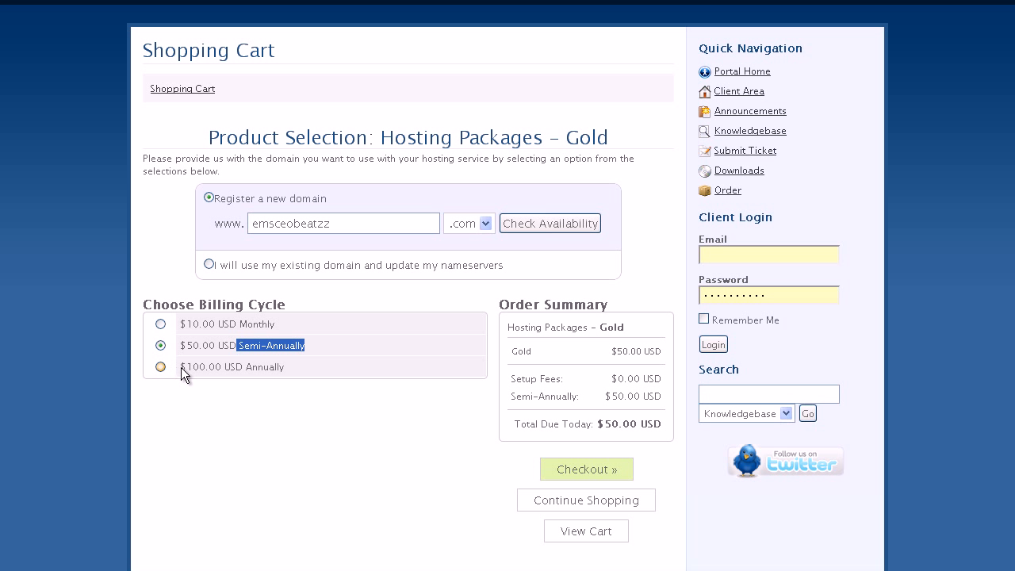
click(161, 323)
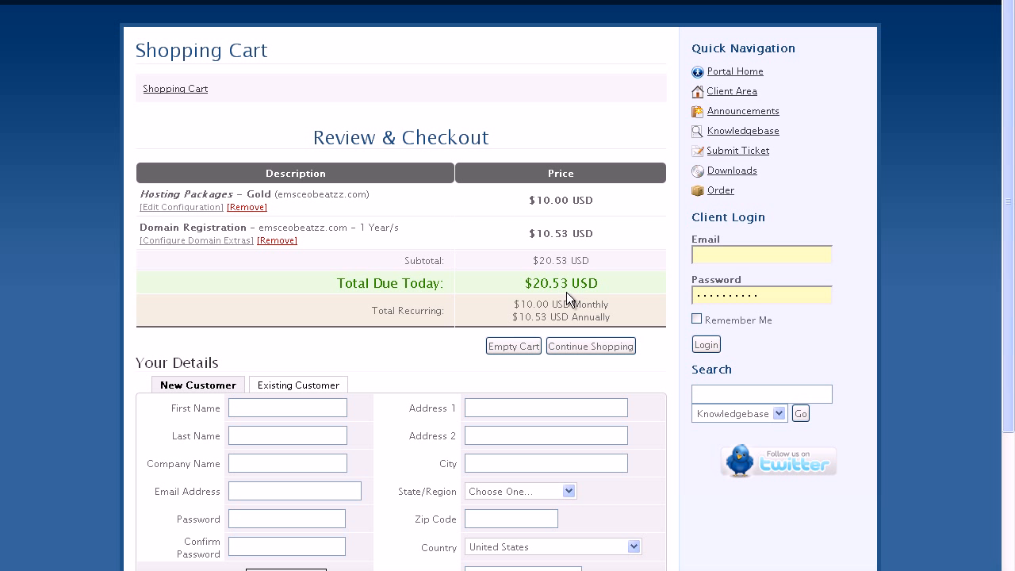
scroll(521, 331, down, 3)
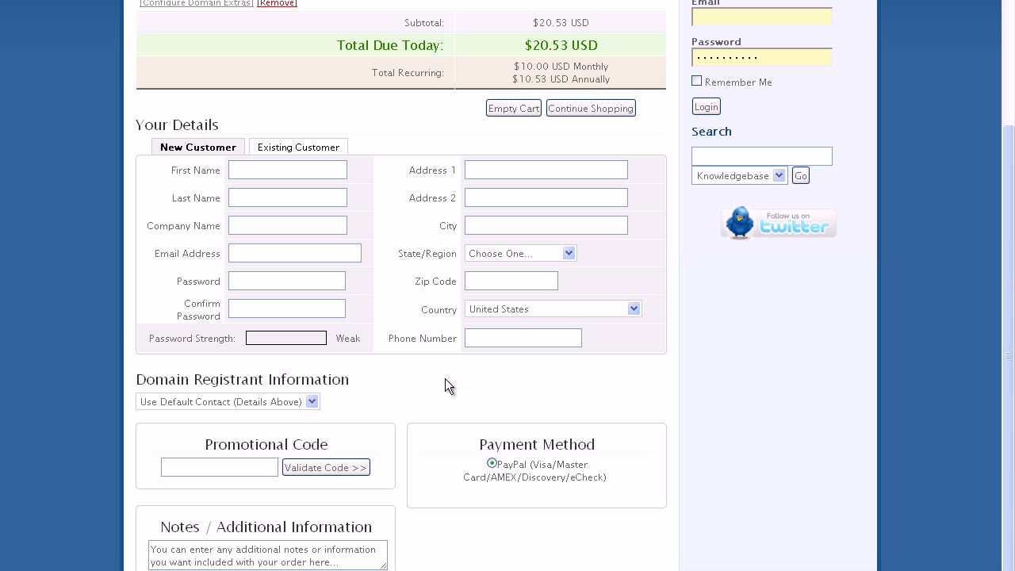
scroll(456, 386, up, 1)
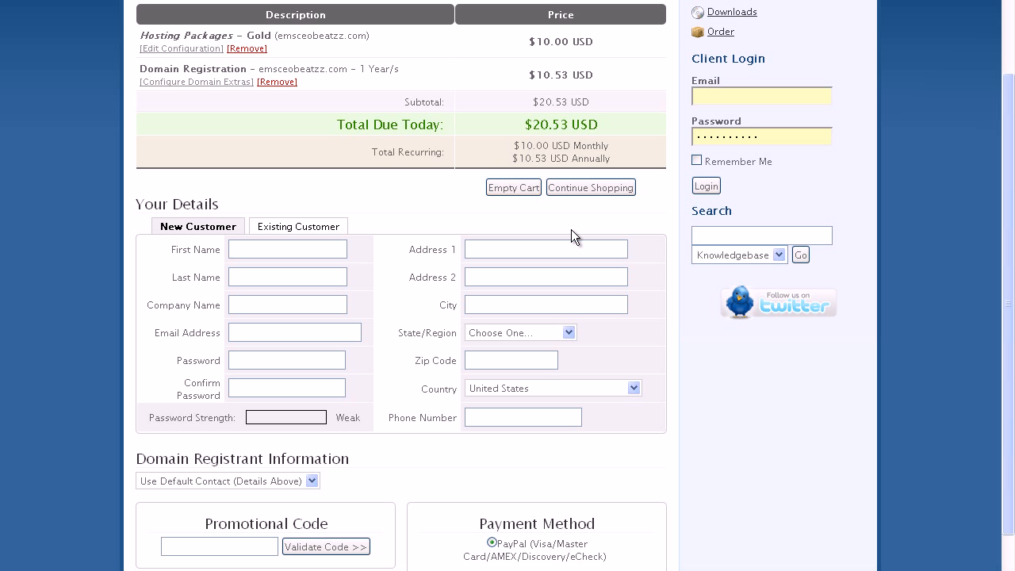
click(250, 253)
click(254, 274)
click(270, 305)
click(291, 340)
click(300, 370)
click(304, 388)
click(507, 256)
click(543, 339)
click(589, 406)
scroll(391, 452, down, 2)
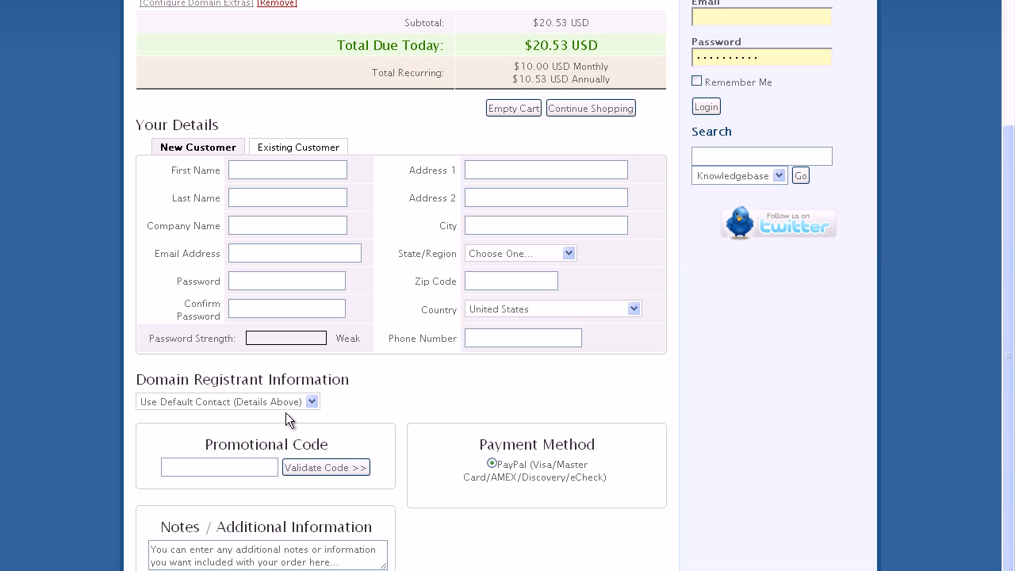
click(308, 403)
click(383, 416)
click(232, 474)
Enter and validate the onlyonecent promo code, dropping today's total to $10.54 USD
text(o)
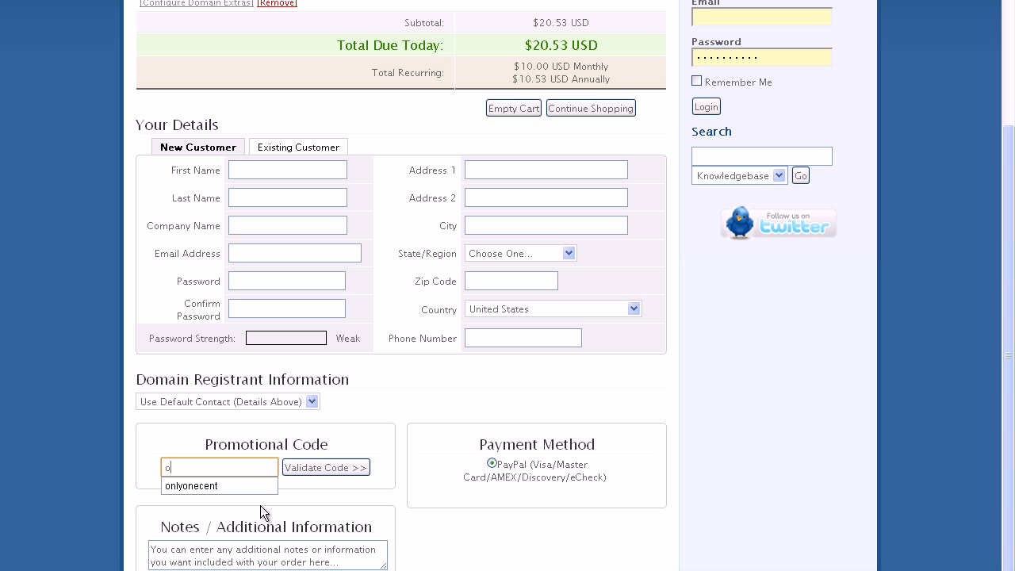
click(224, 485)
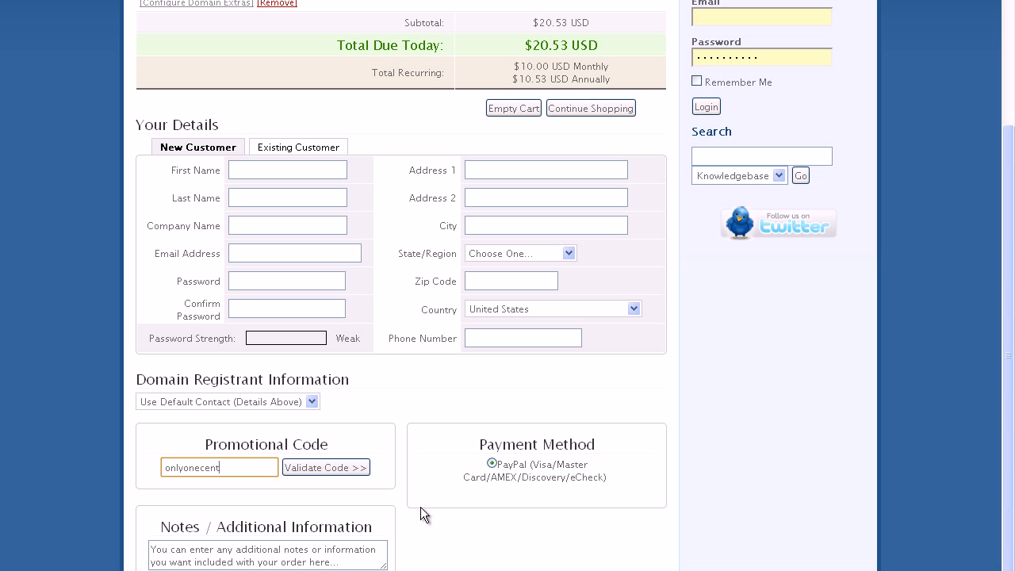
scroll(432, 510, up, 2)
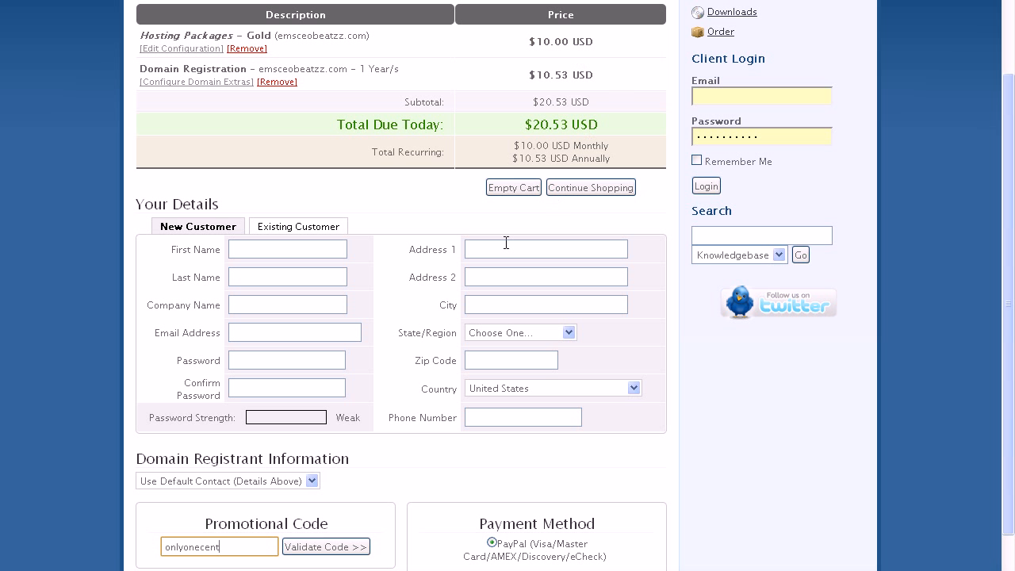
scroll(414, 328, down, 2)
click(348, 471)
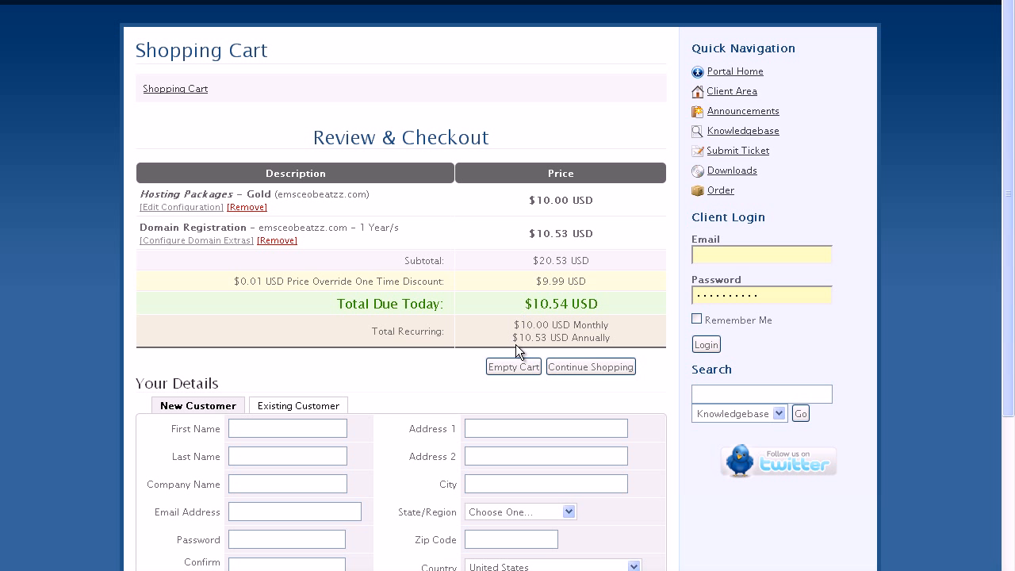
Scroll down the checkout and back up to read the missing customer-detail errors
scroll(508, 346, down, 3)
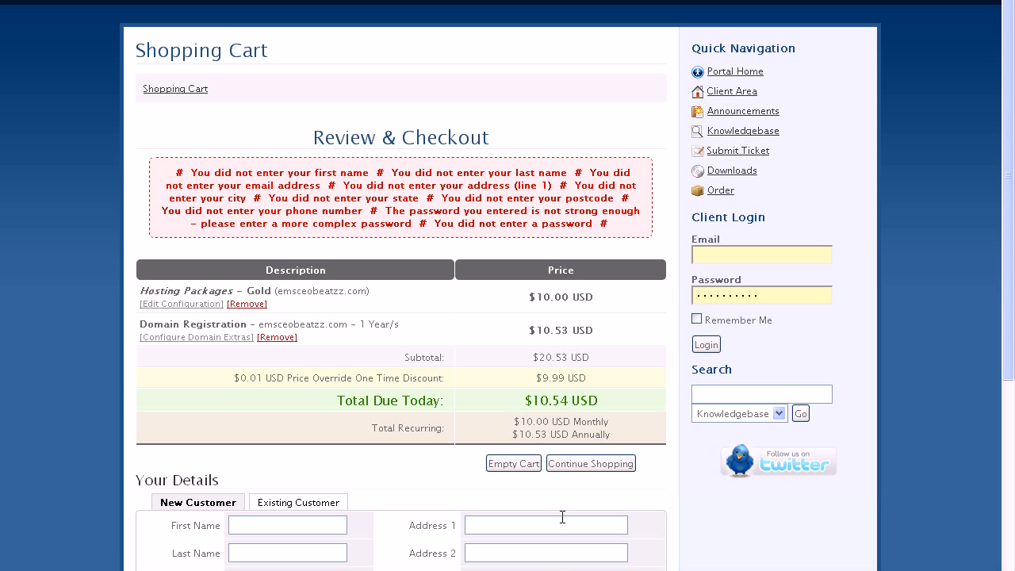
scroll(559, 519, down, 6)
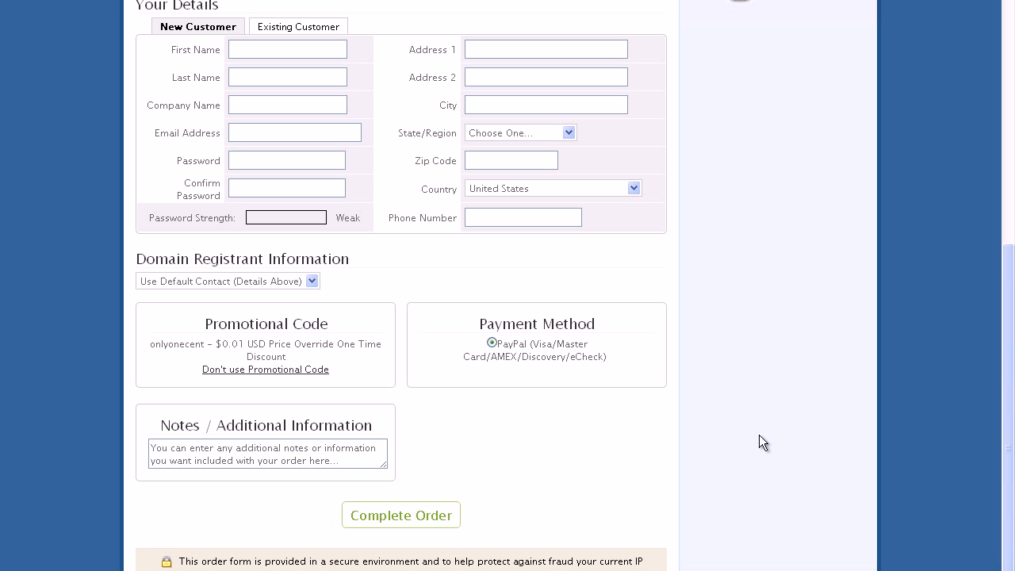
scroll(645, 468, up, 4)
scroll(734, 519, up, 2)
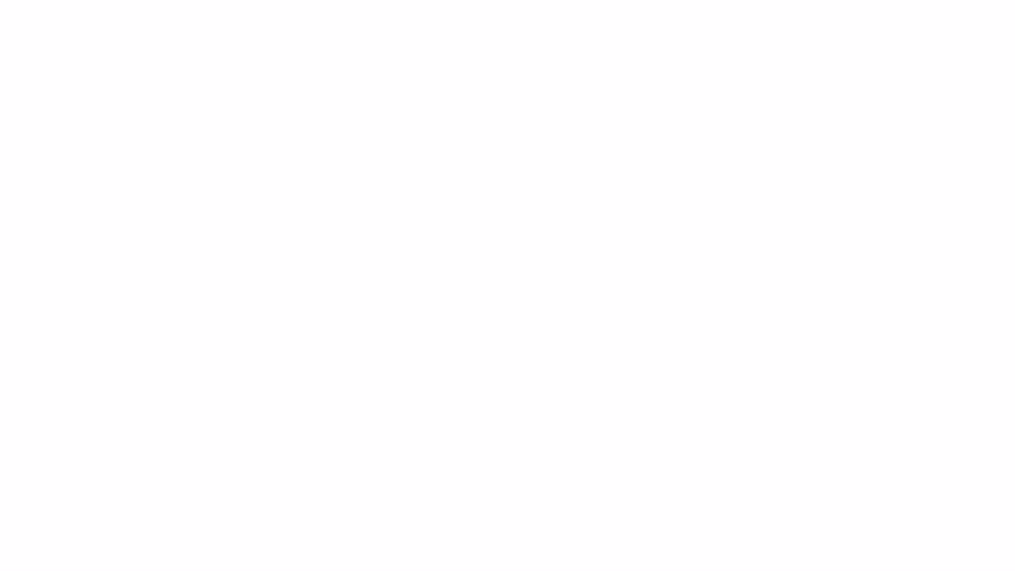
Go to yahoo.com, open Yahoo Mail and show the inbox with the Hooter Web Hosting messages
text(yahoo.com)
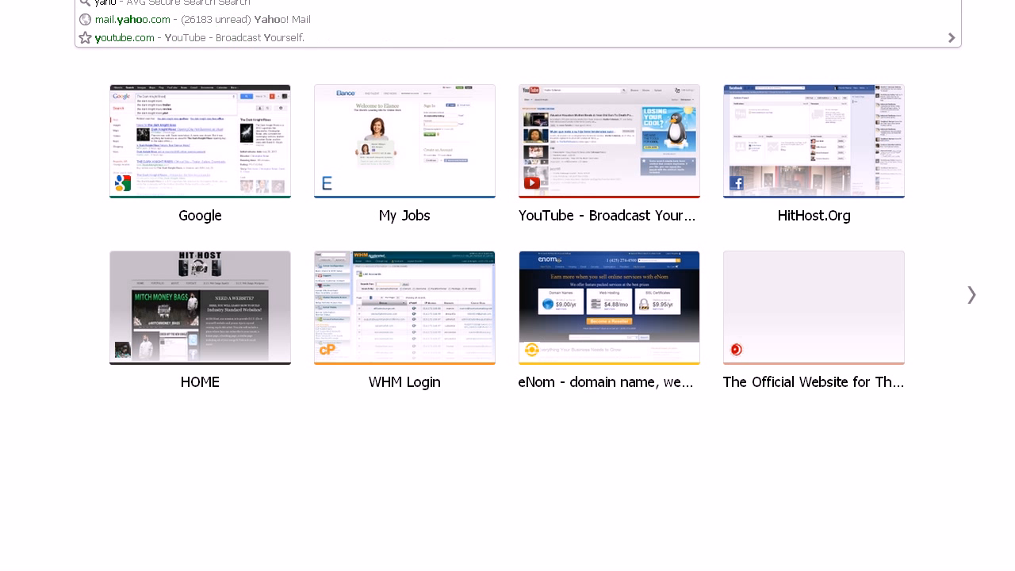
key(Return)
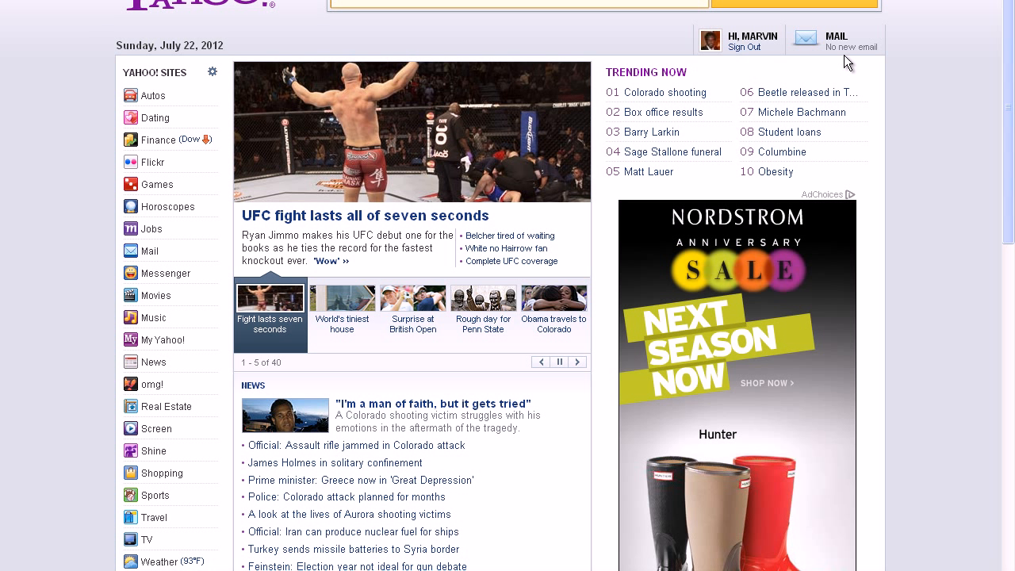
mouse_move(845, 50)
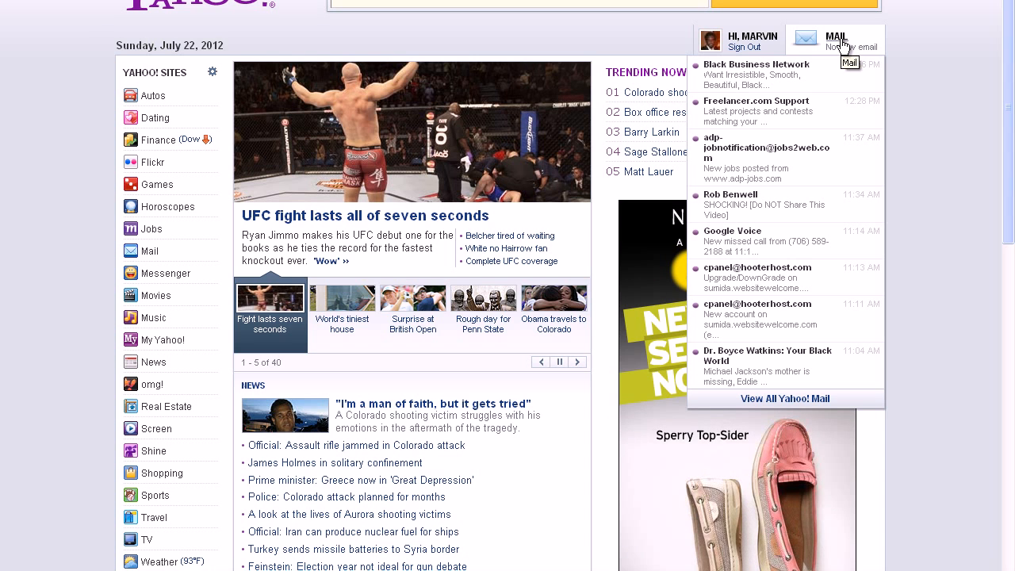
click(839, 45)
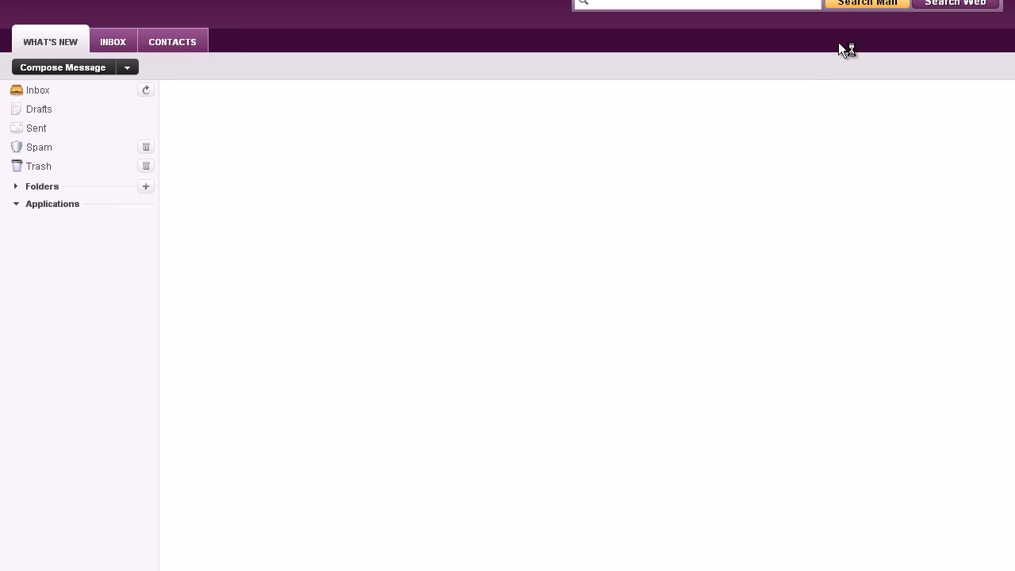
click(43, 91)
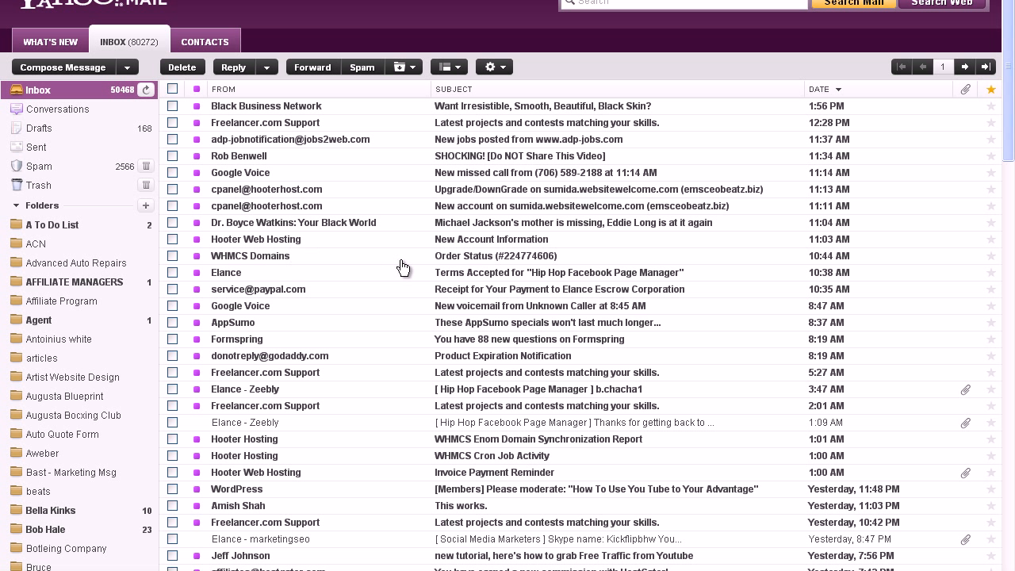
click(521, 241)
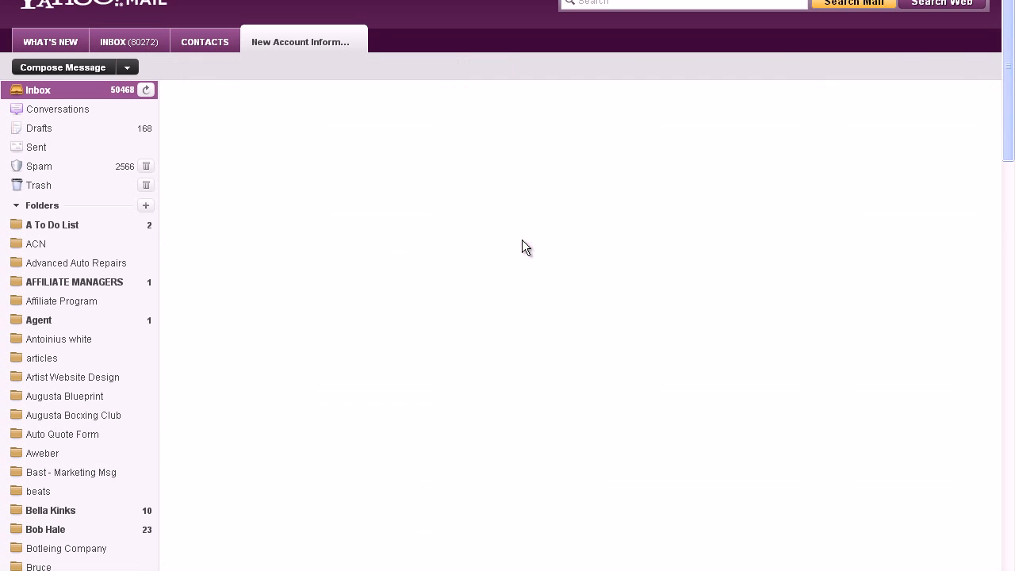
scroll(378, 344, down, 2)
scroll(377, 345, down, 2)
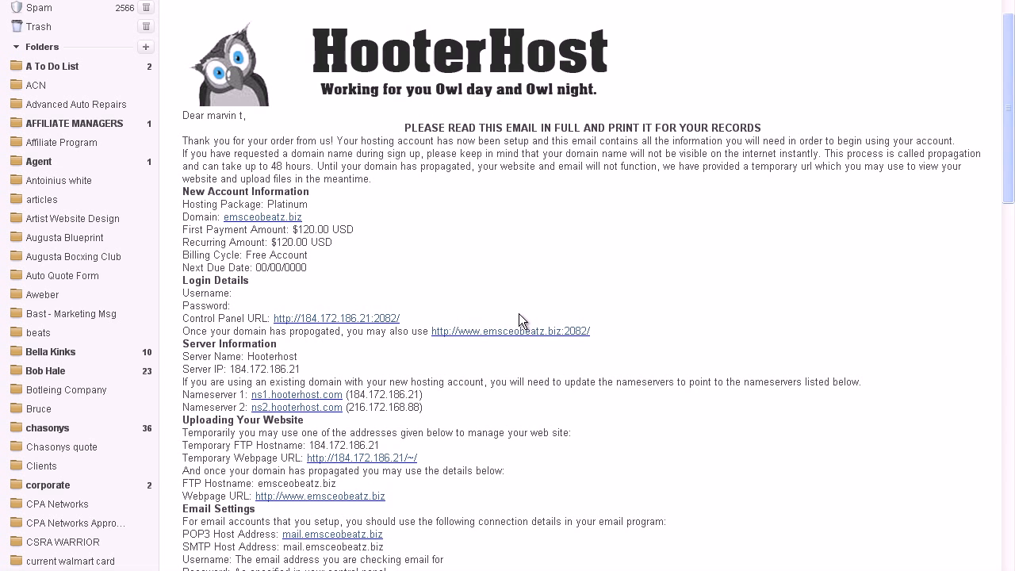
scroll(444, 293, down, 2)
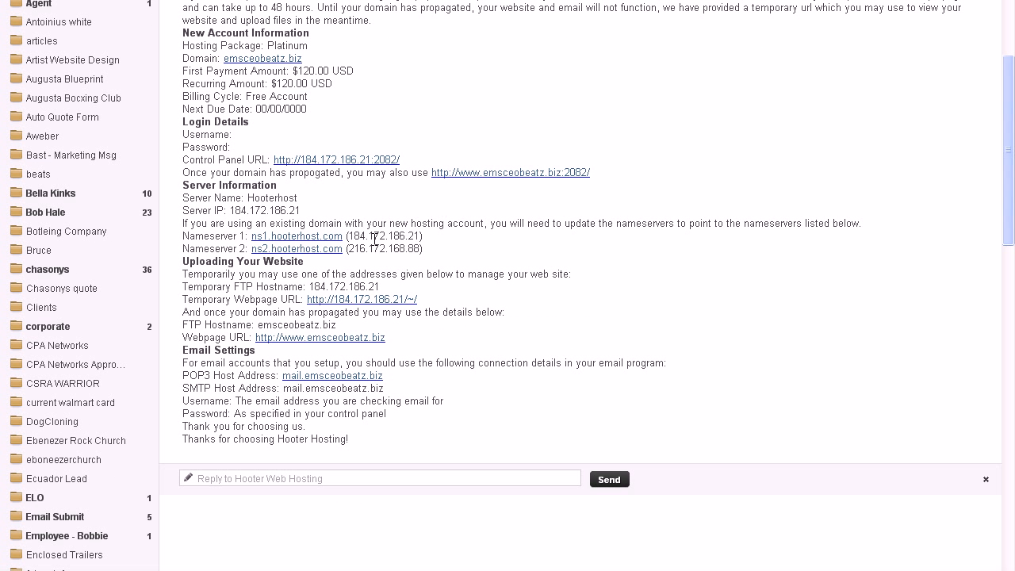
scroll(221, 147, down, 1)
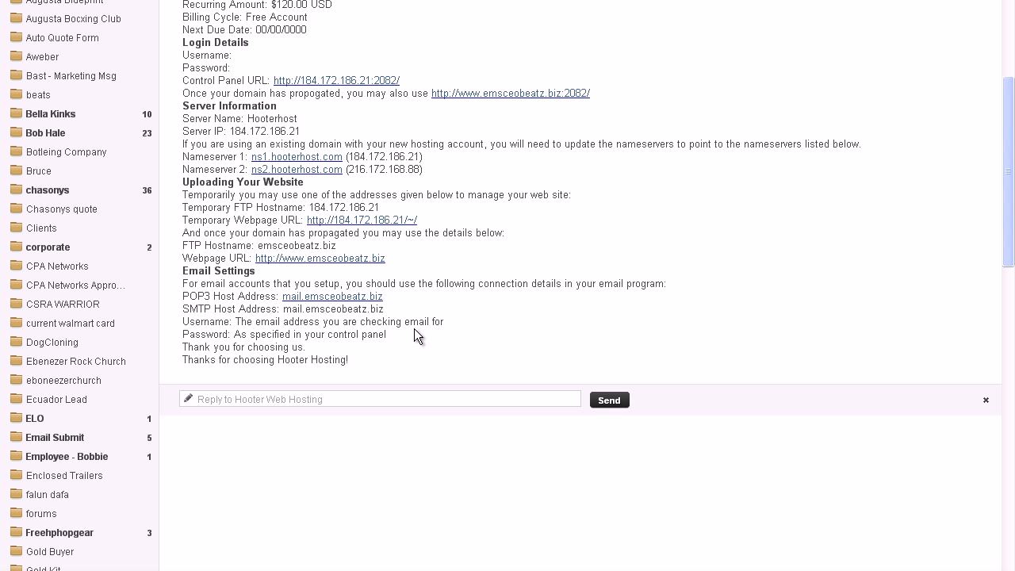
scroll(404, 250, up, 2)
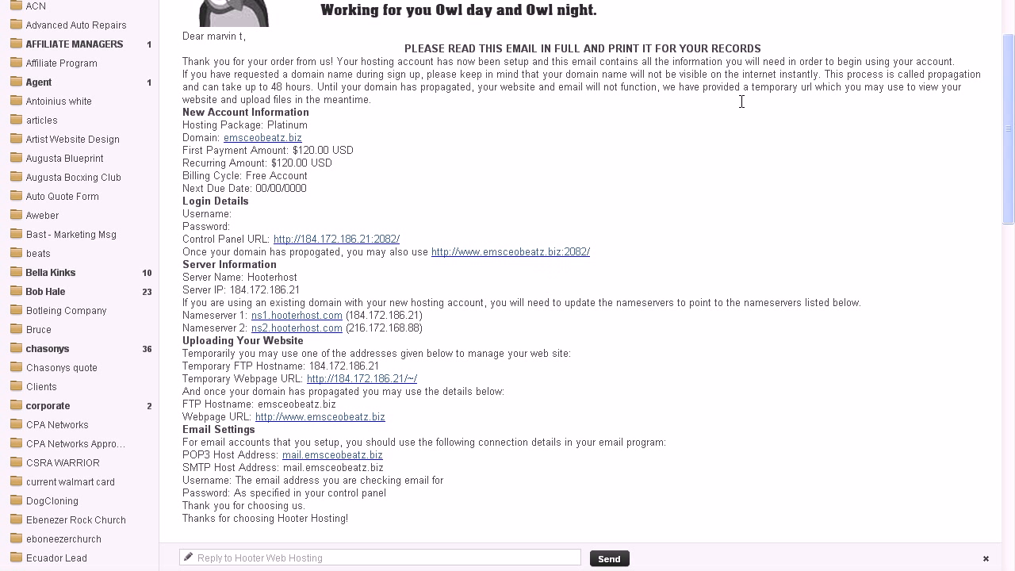
Open the welcome email's Control Panel URL link in a new tab
click(512, 252)
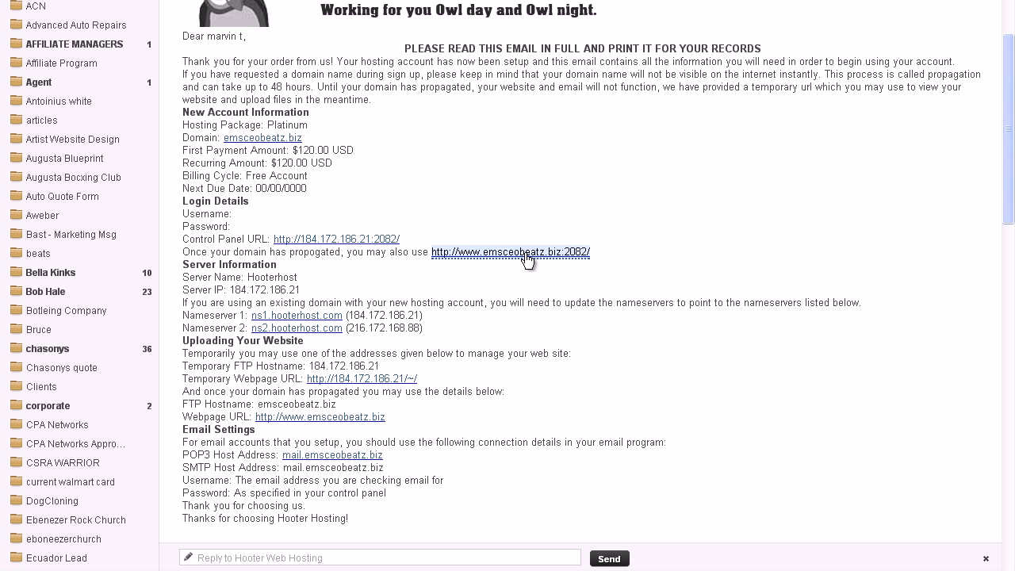
right_click(329, 239)
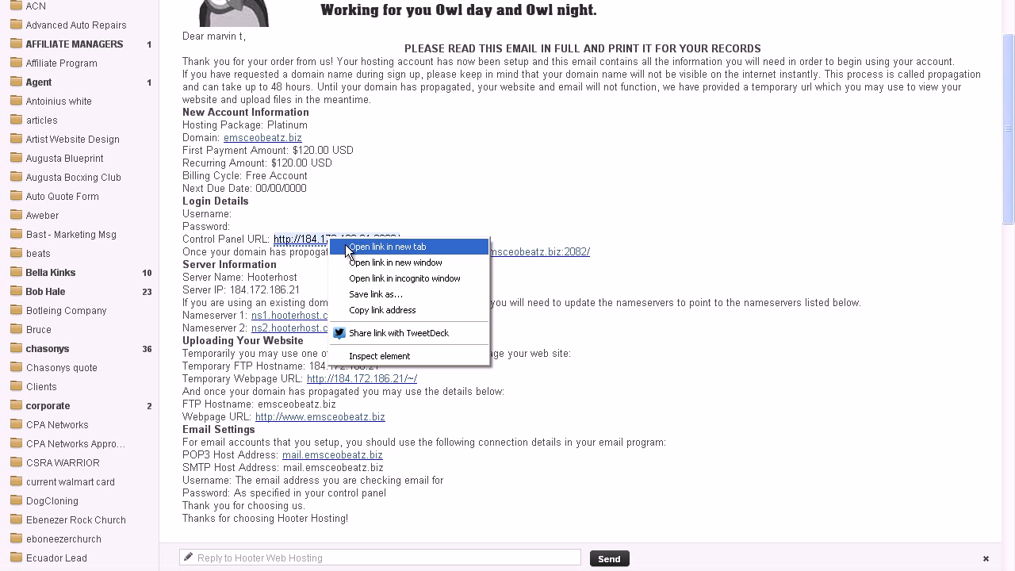
click(381, 247)
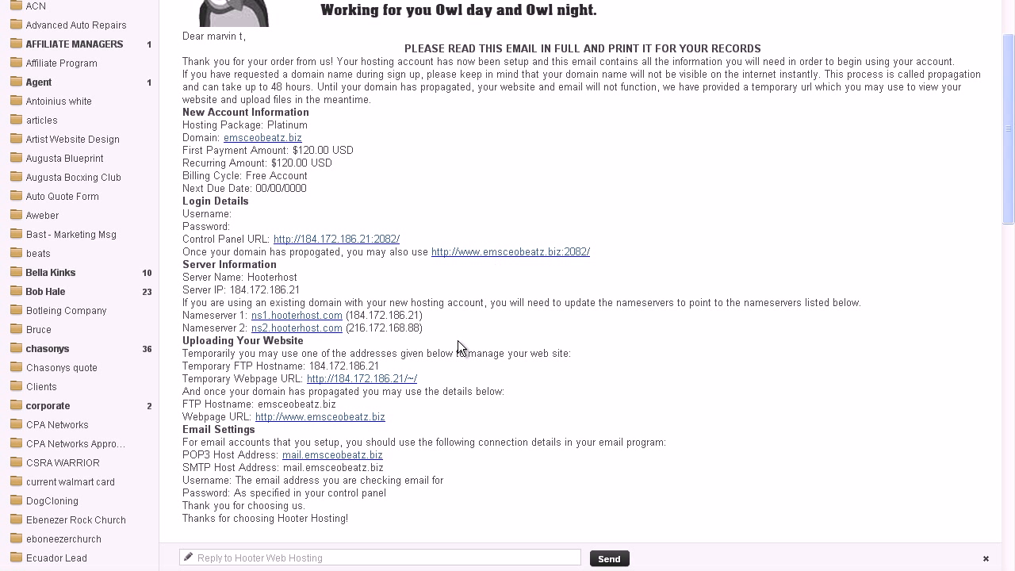
click(339, 242)
Switch to the cPanel login tab and also open the domain-based control panel link in a new tab
click(505, 255)
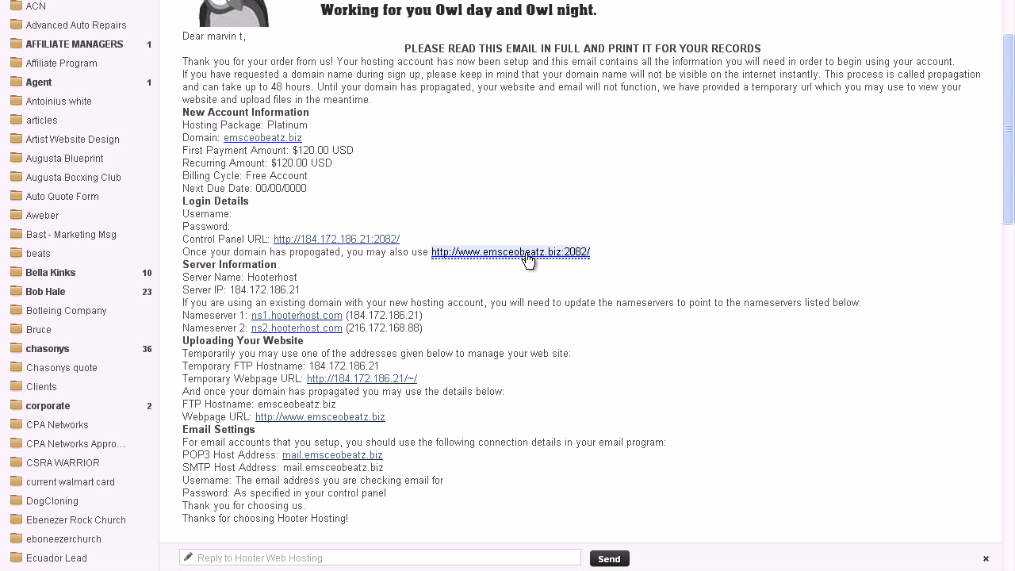
click(349, 240)
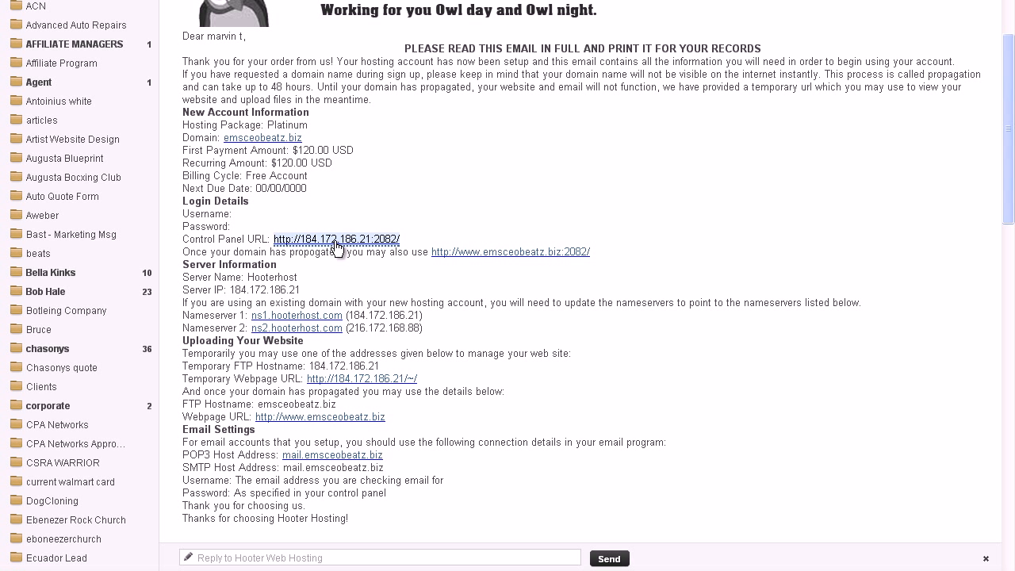
click(463, 210)
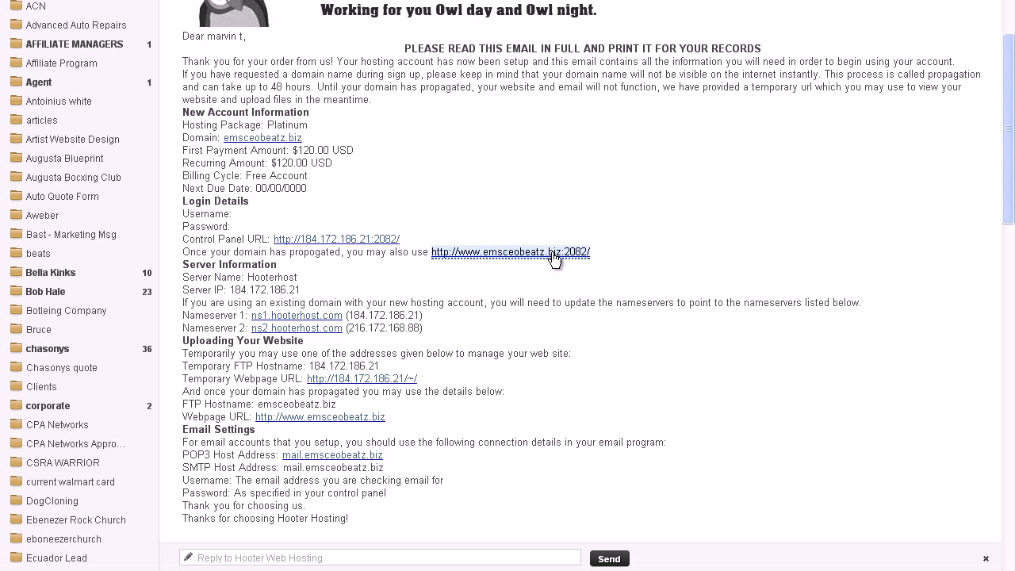
click(317, 238)
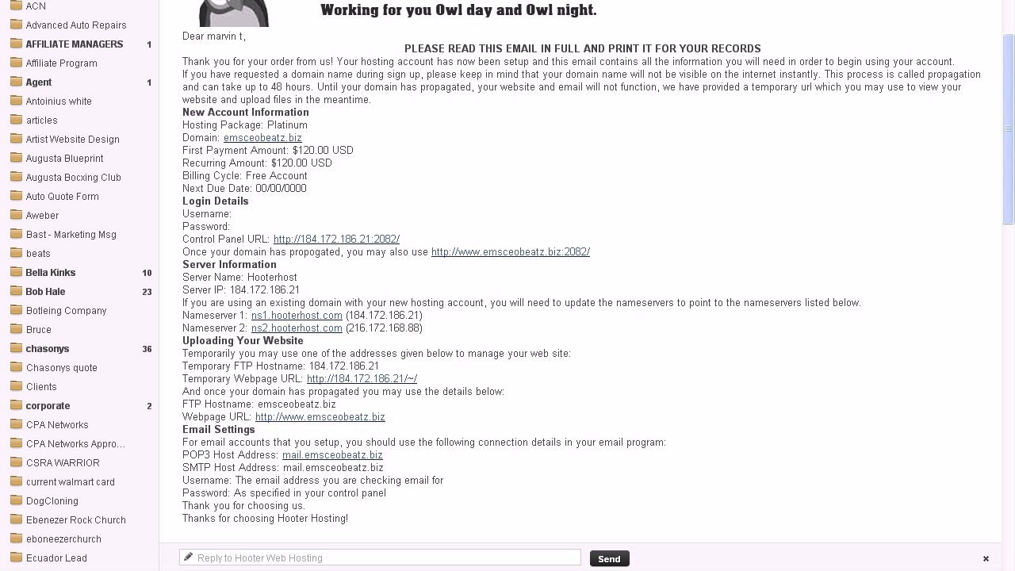
right_click(493, 252)
click(543, 260)
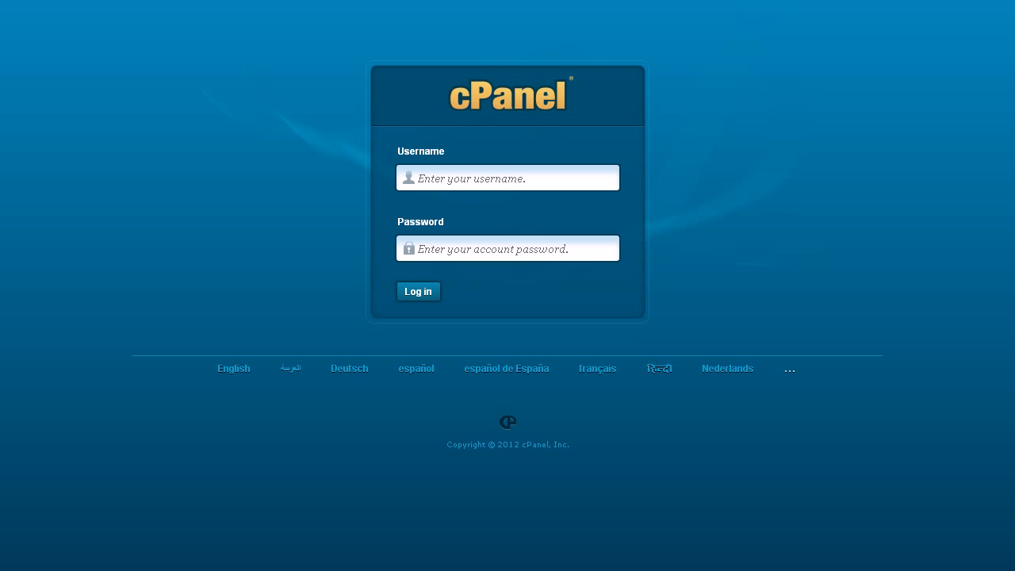
Focus the cPanel Username and Password fields, then leave the login form empty
click(419, 178)
click(458, 178)
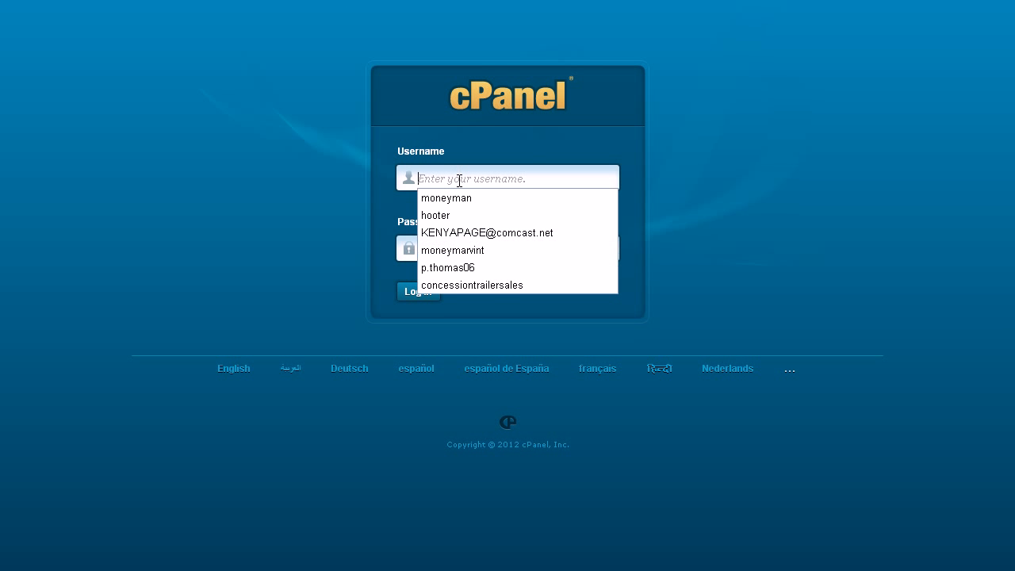
key(Tab)
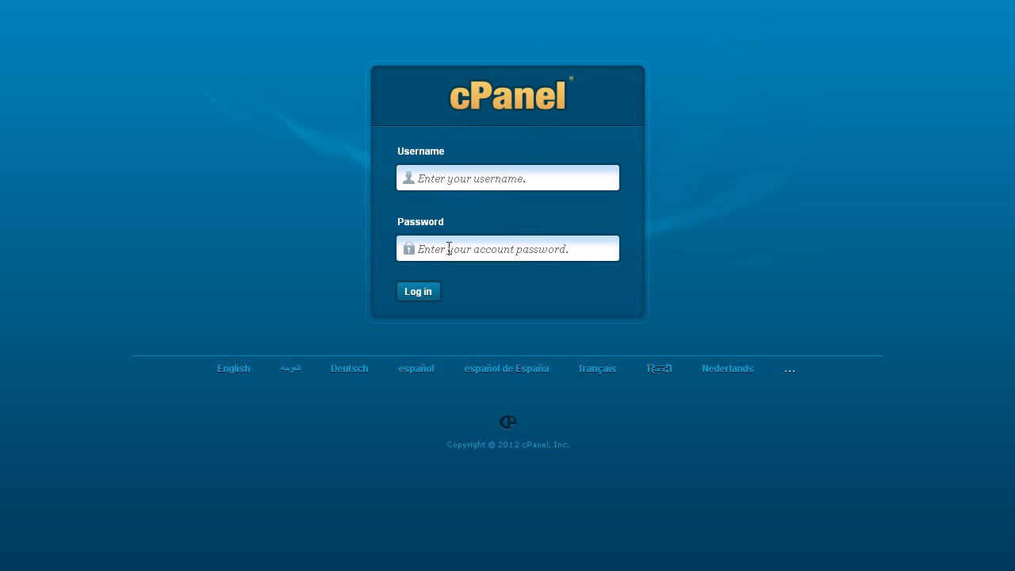
click(256, 201)
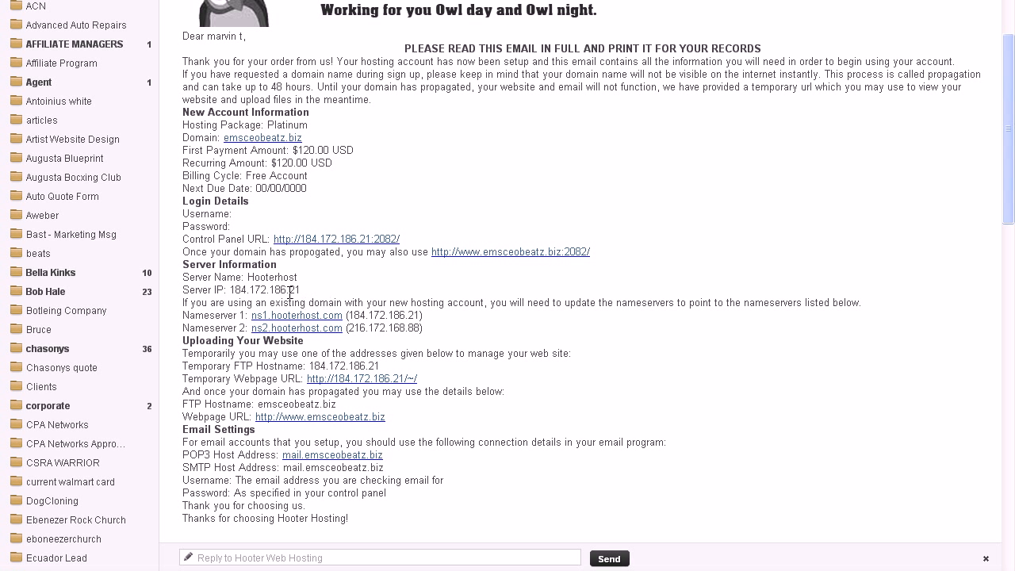
Select the Control Panel URL in the welcome email, then focus the cPanel Username and Password fields
drag(189, 215, 276, 226)
drag(202, 214, 402, 236)
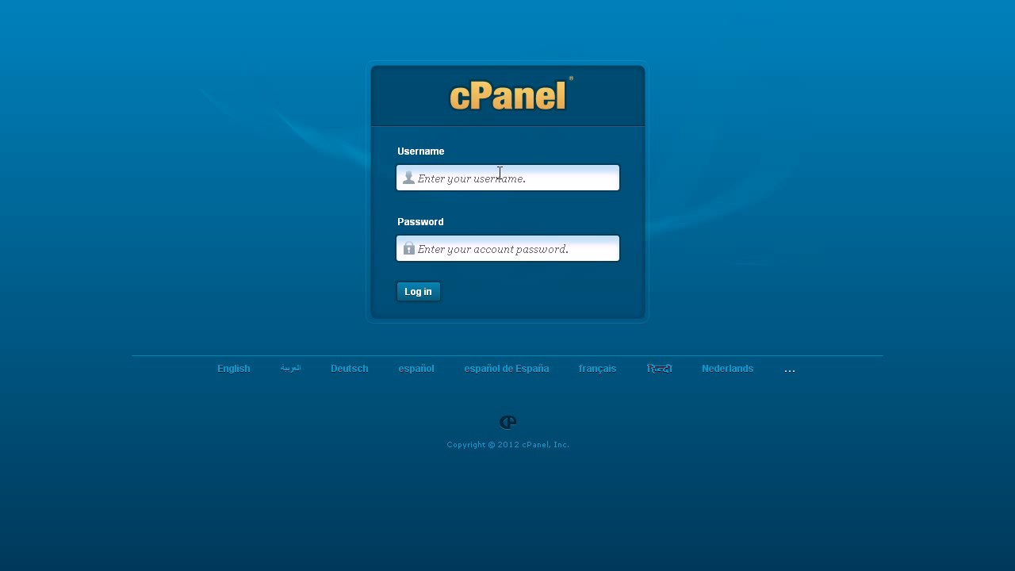
click(499, 175)
click(431, 252)
click(497, 171)
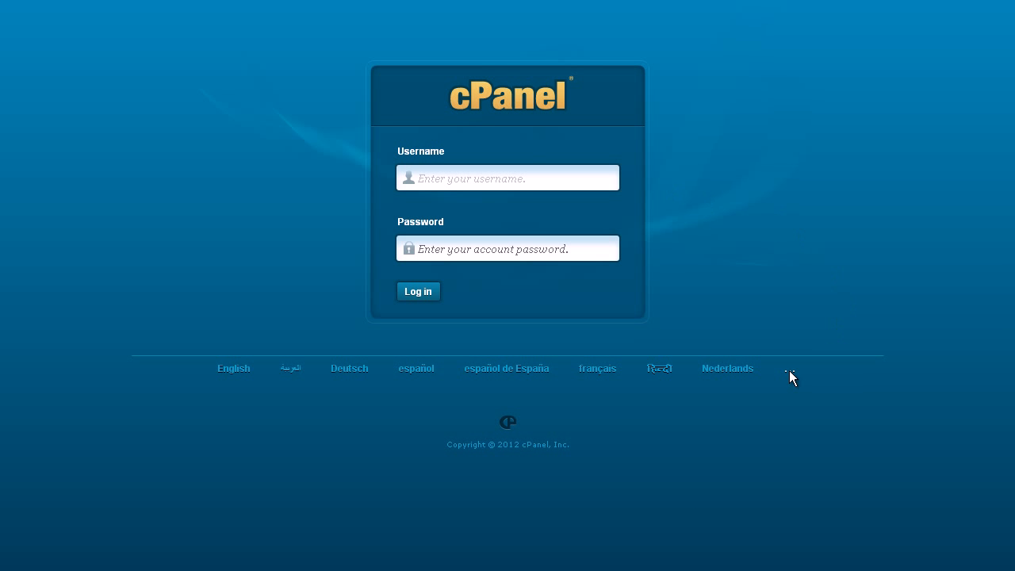
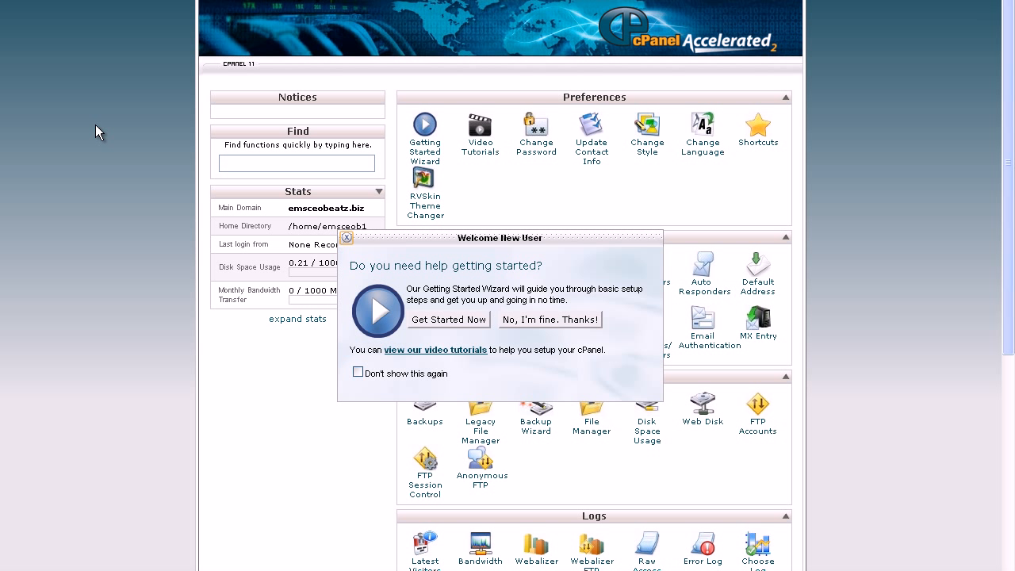
Decline the getting-started wizard and open Email Accounts
click(577, 322)
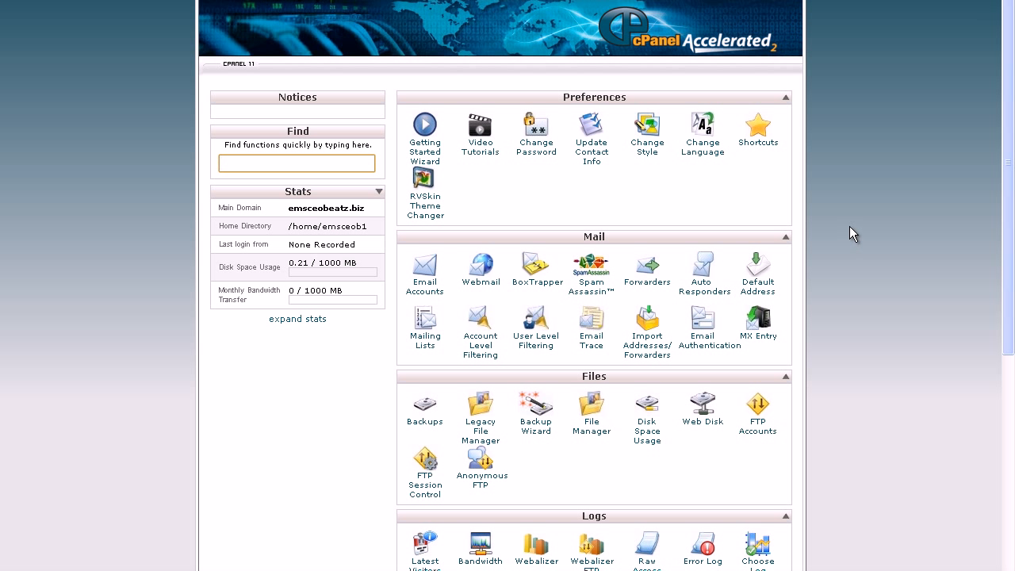
scroll(849, 226, down, 2)
scroll(830, 242, up, 2)
click(428, 288)
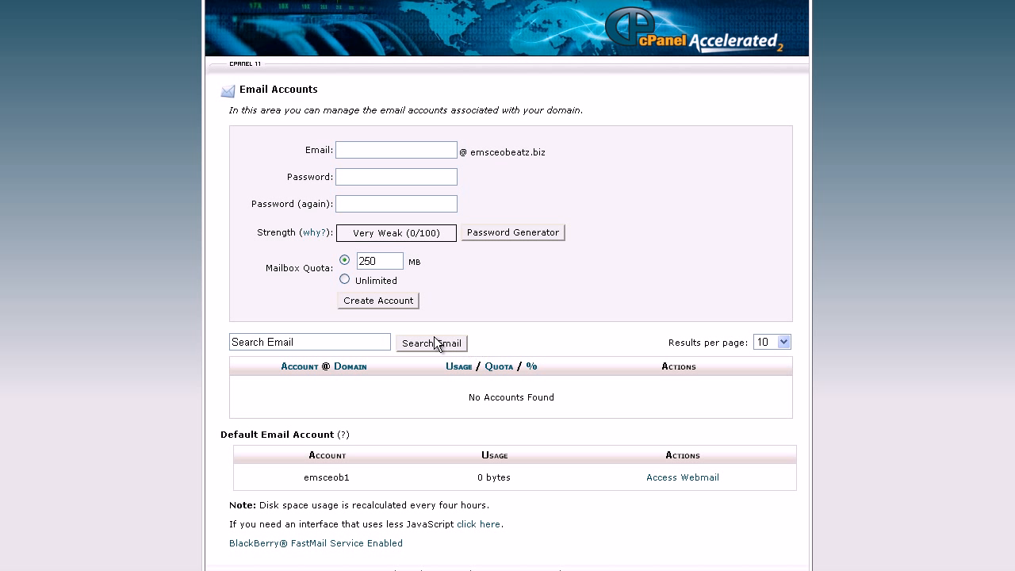
click(396, 151)
text(support)
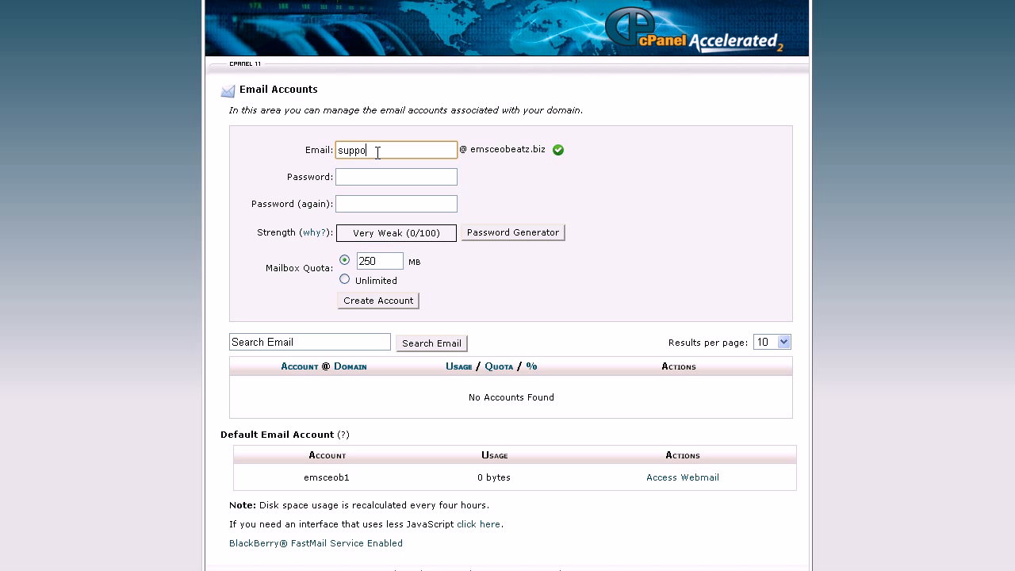
click(377, 175)
drag(499, 149, 509, 154)
click(387, 179)
text(p)
key(BackSpace)
text(•••••••••)
key(Tab)
text(••••)
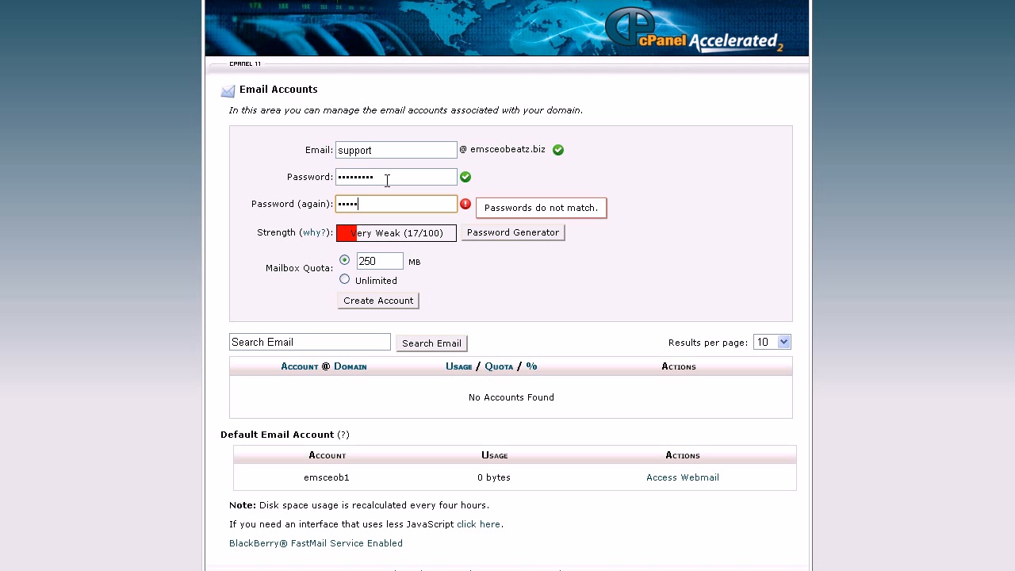
text(•)
key(Tab)
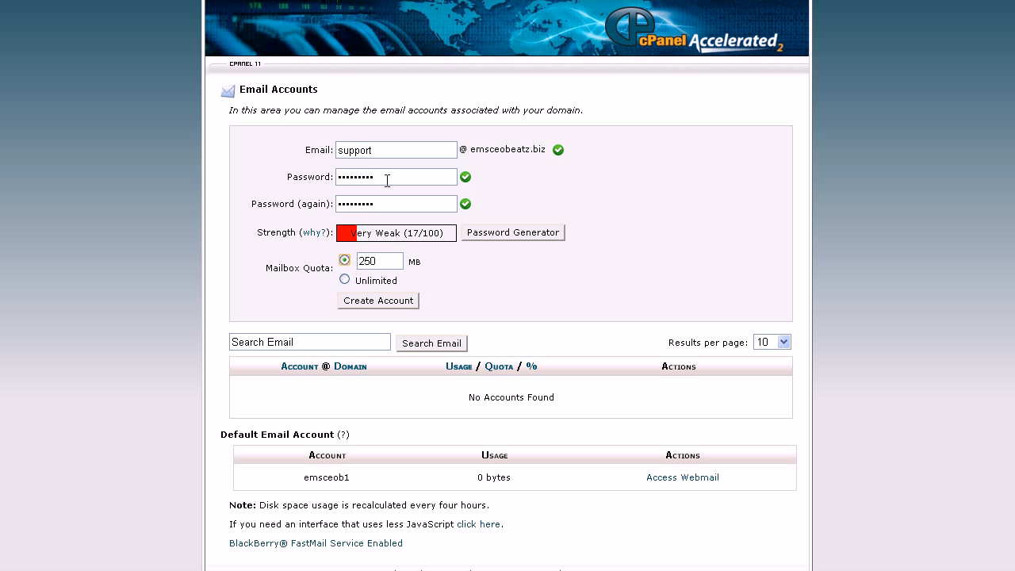
click(344, 282)
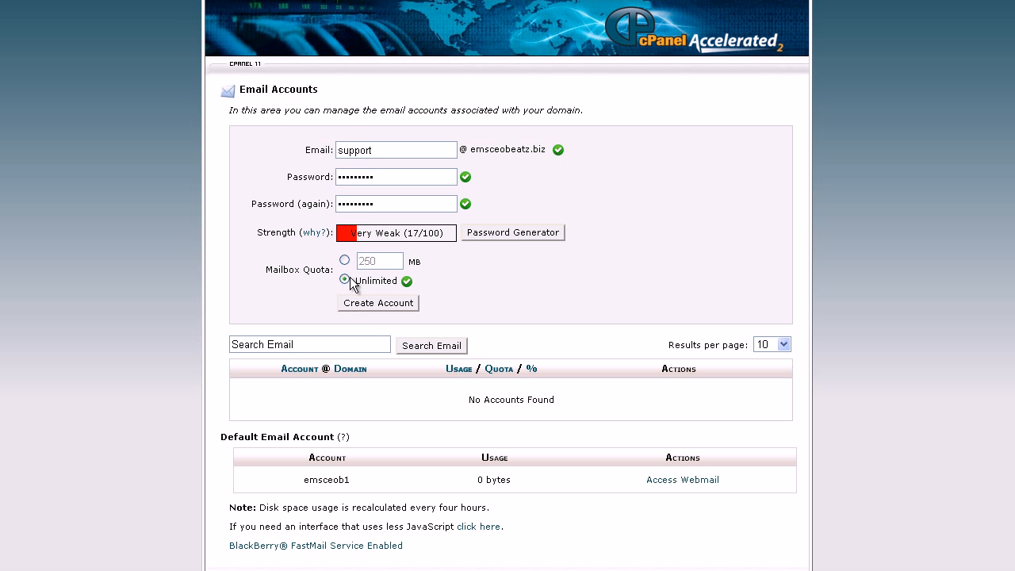
click(366, 300)
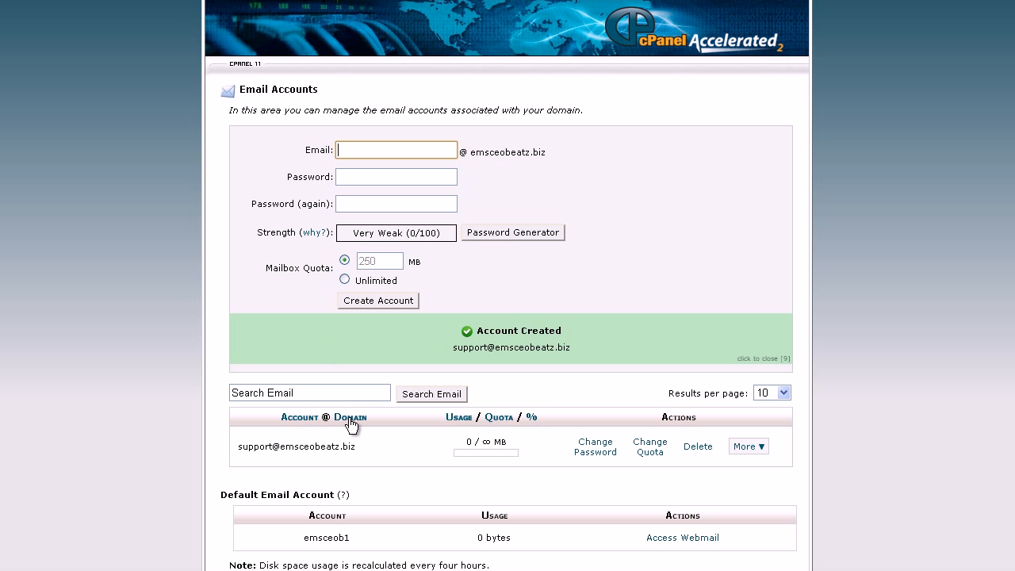
drag(356, 449, 235, 451)
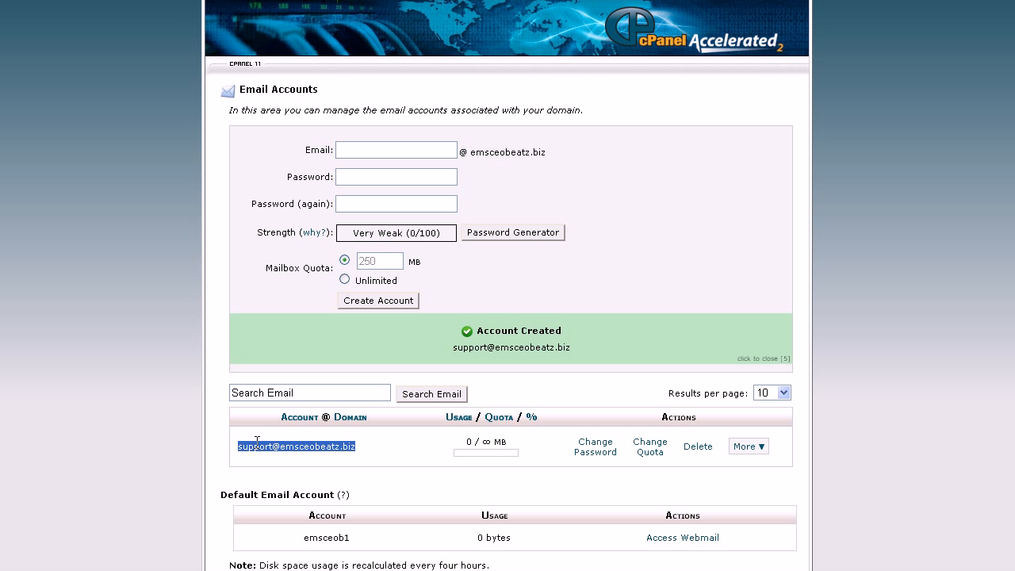
click(389, 472)
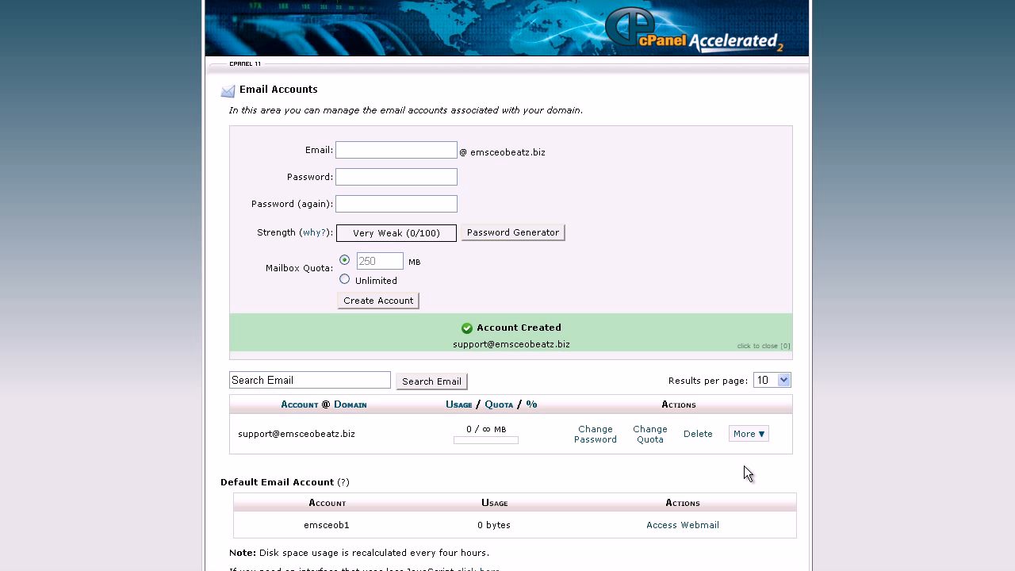
click(748, 396)
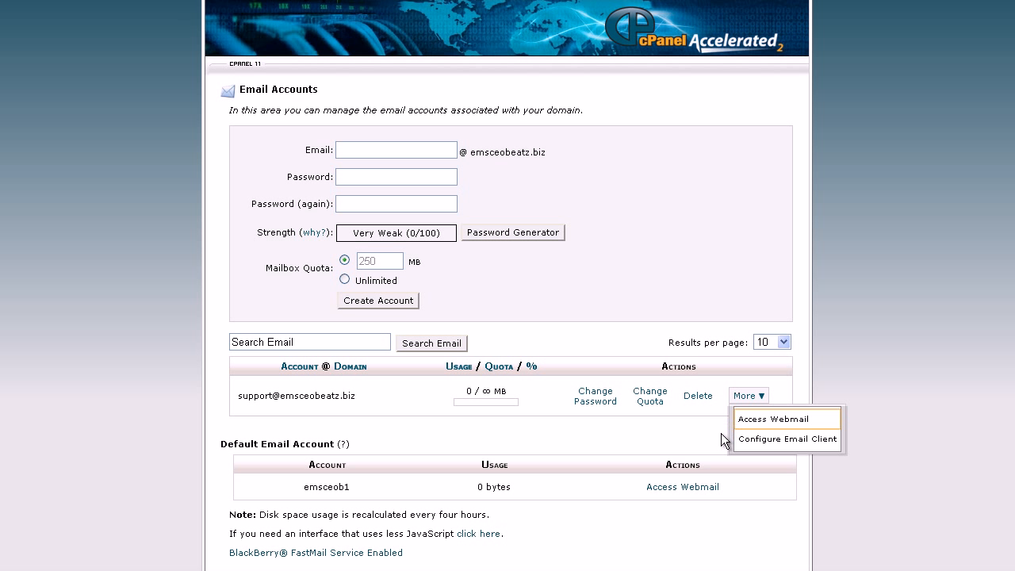
click(755, 418)
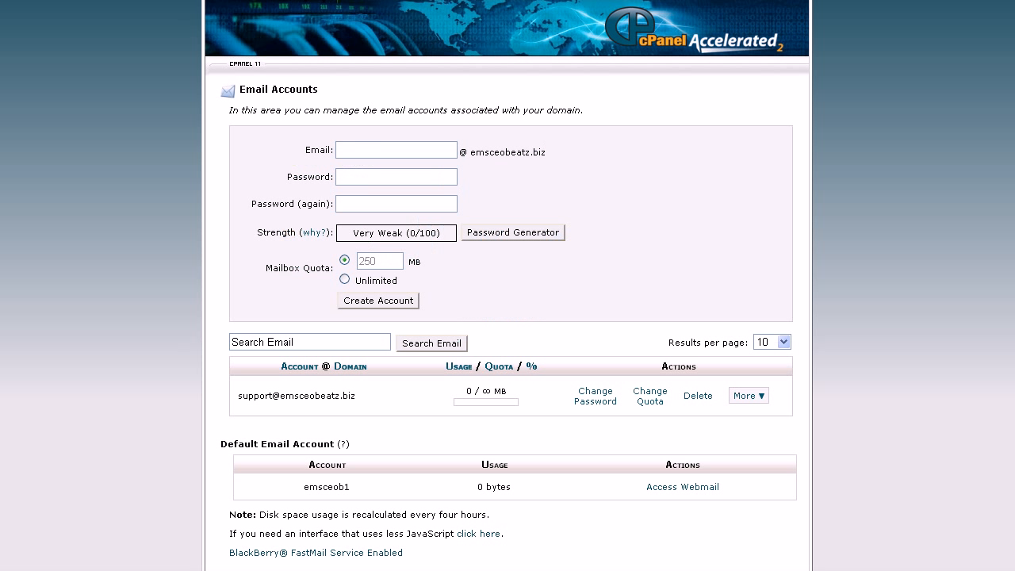
click(752, 397)
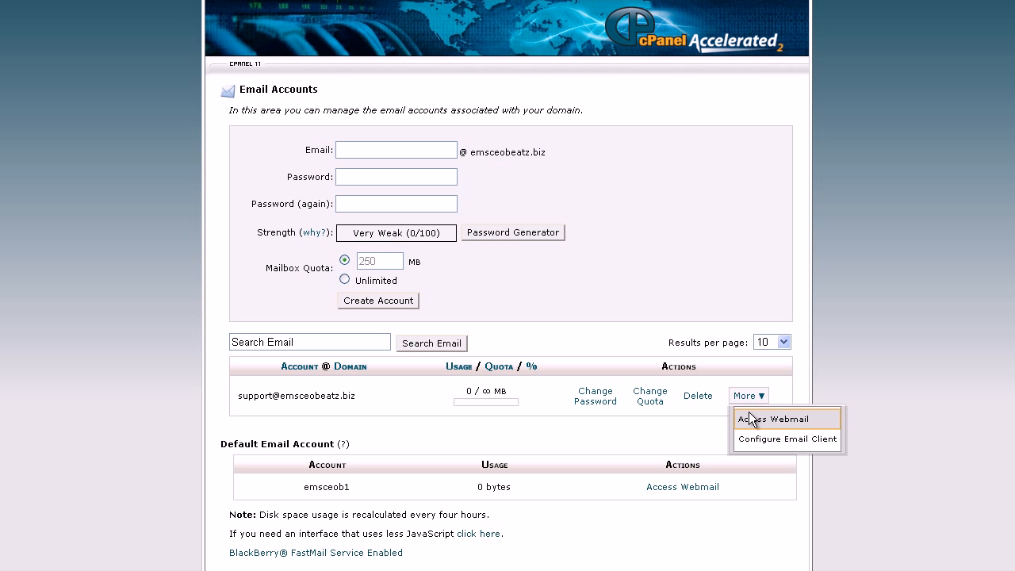
click(749, 421)
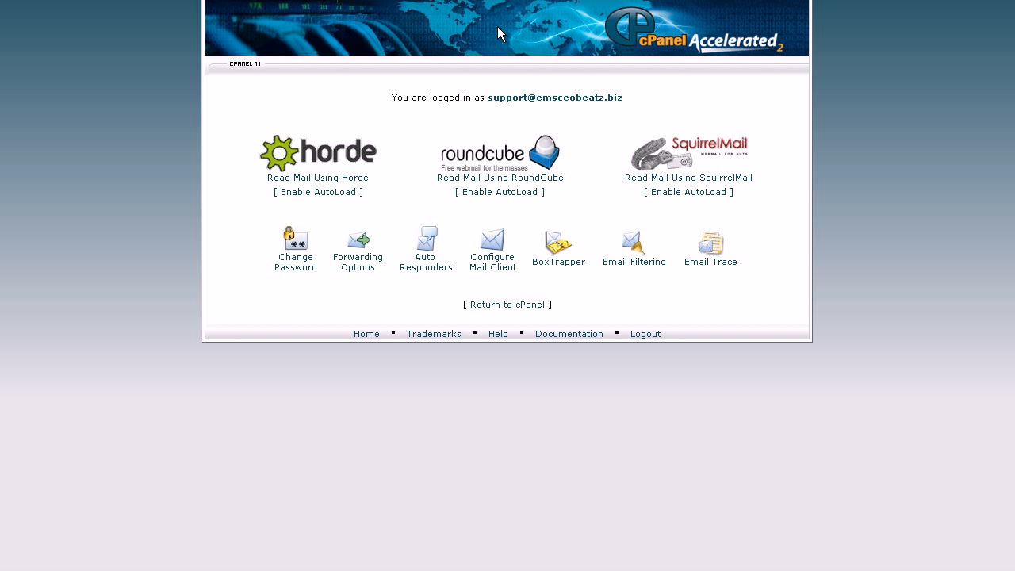
Add a forwarder copying support mailbox mail to an external Yahoo address, then go back
click(355, 266)
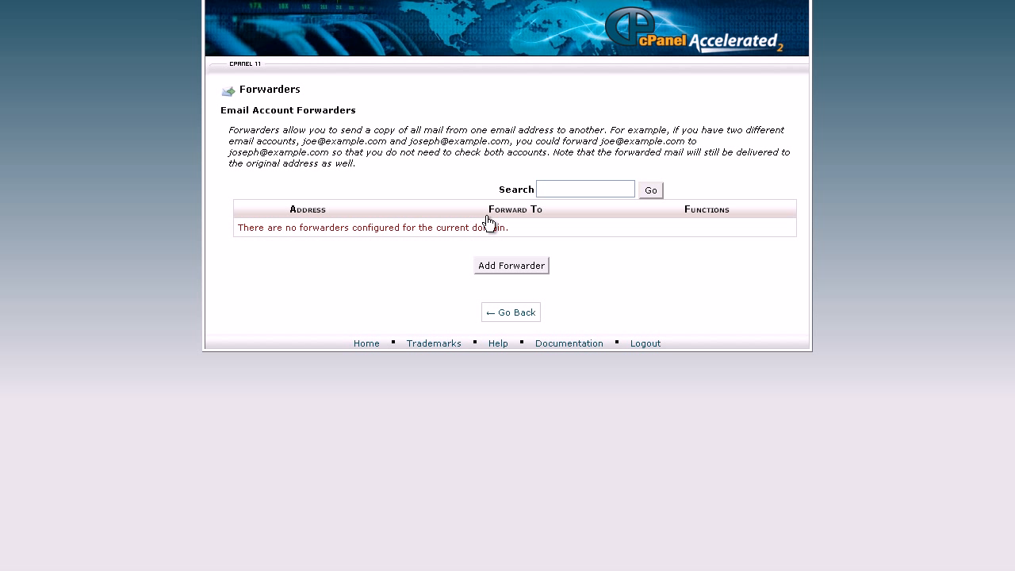
click(514, 267)
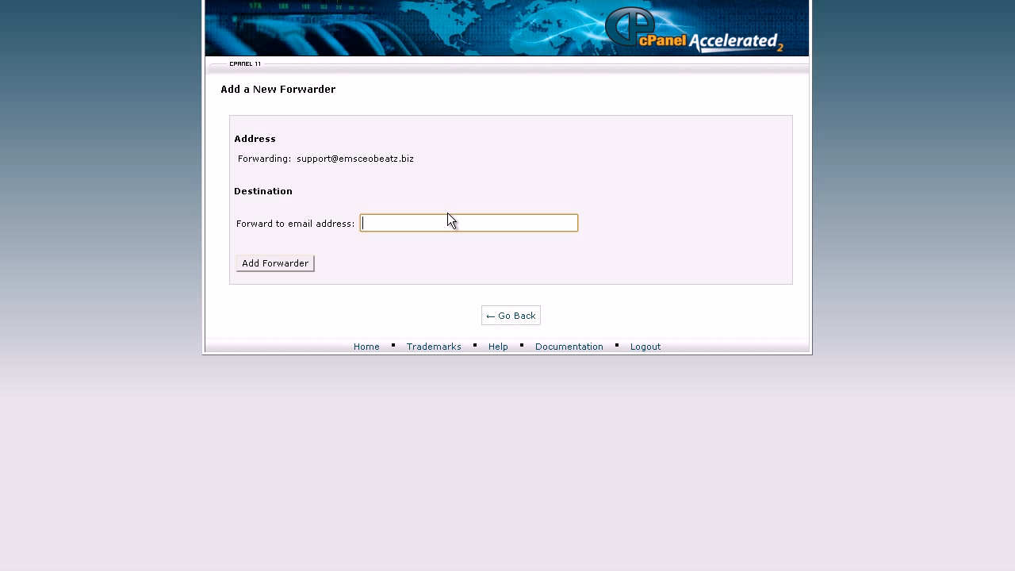
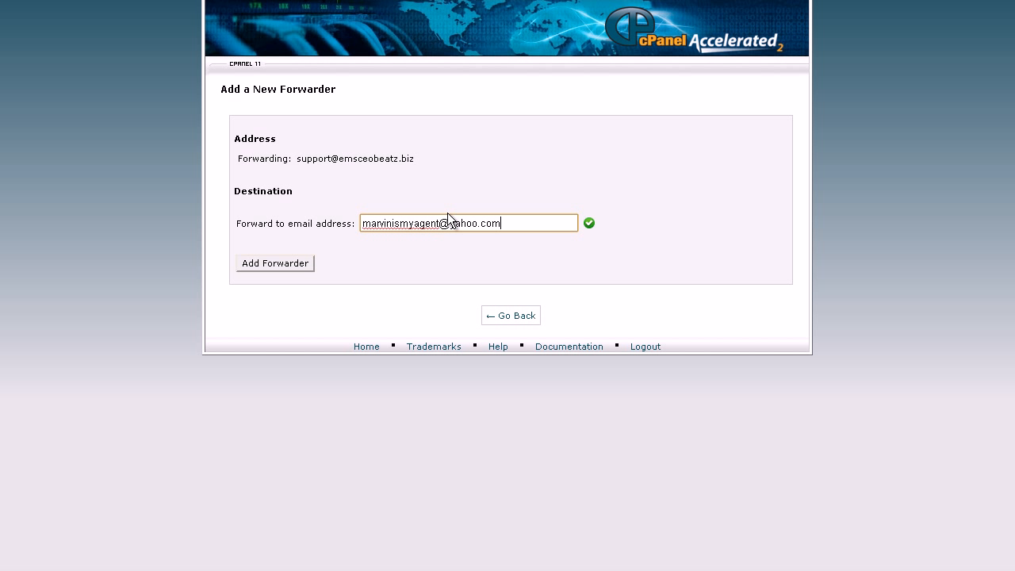
click(288, 264)
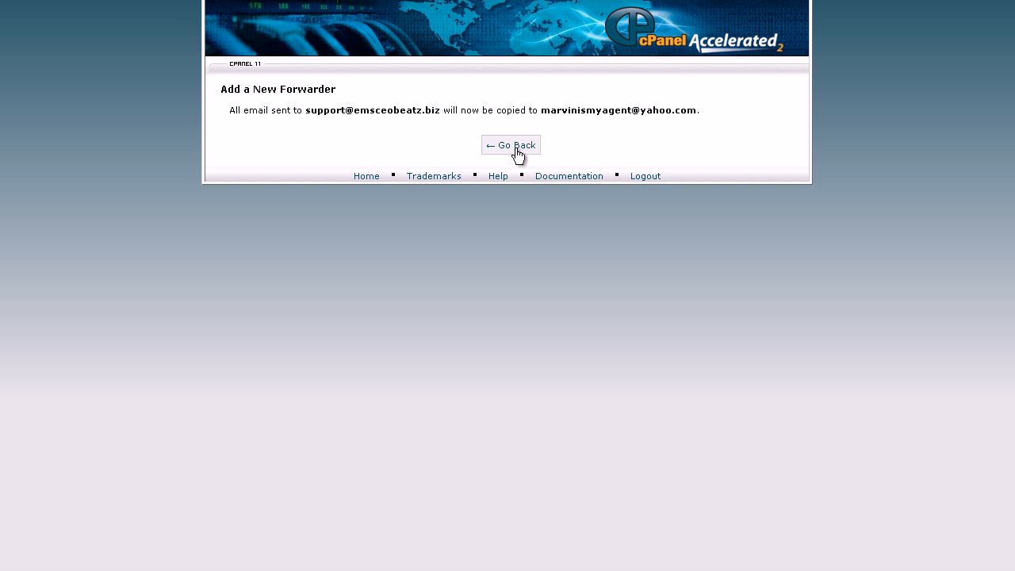
drag(314, 115, 441, 113)
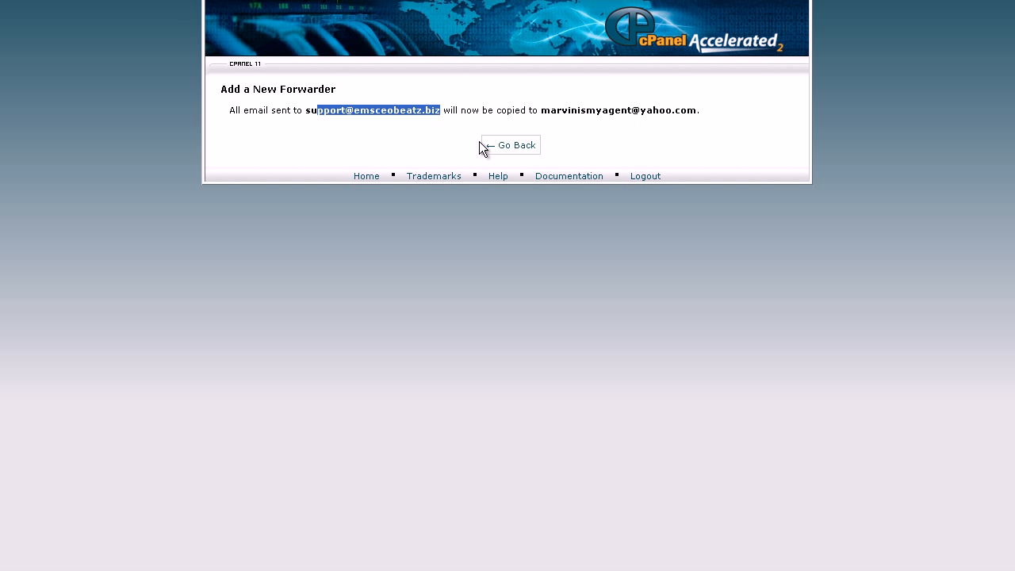
click(501, 146)
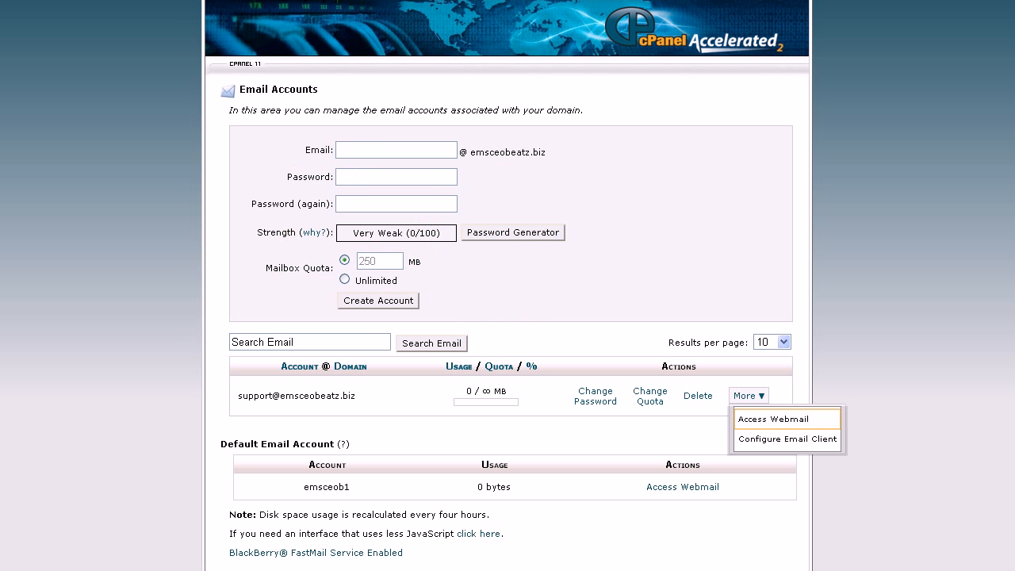
Return to the cPanel home page and scroll down to Software/Services
click(220, 2)
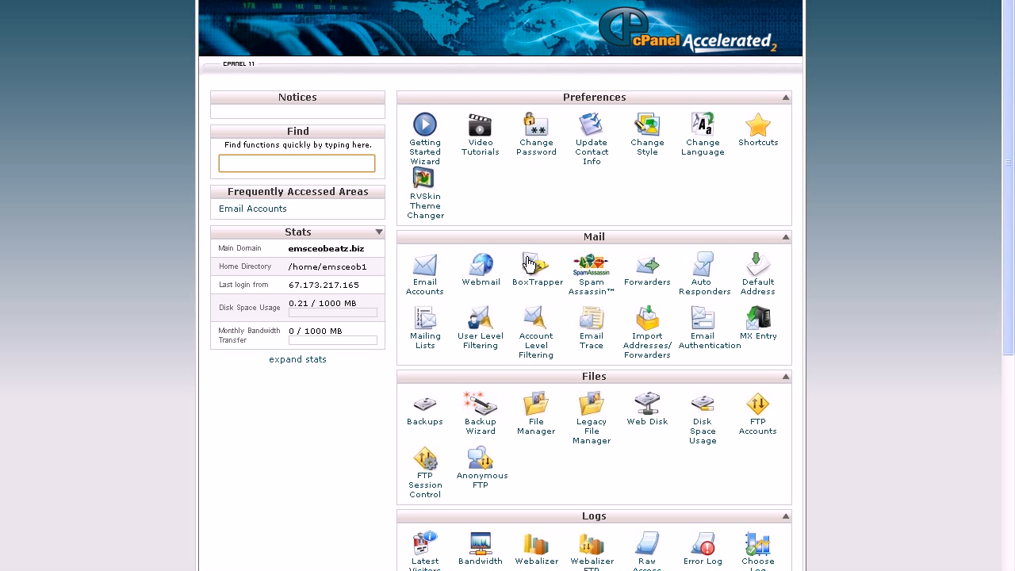
scroll(542, 246, down, 4)
scroll(555, 247, down, 3)
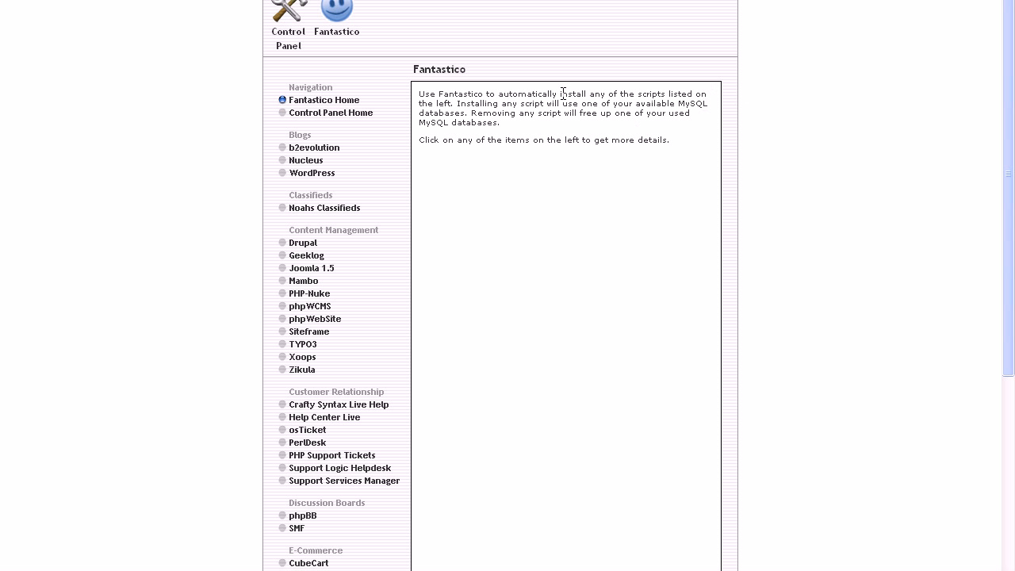
Open WordPress under Blogs in Fantastico's navigation list
click(311, 174)
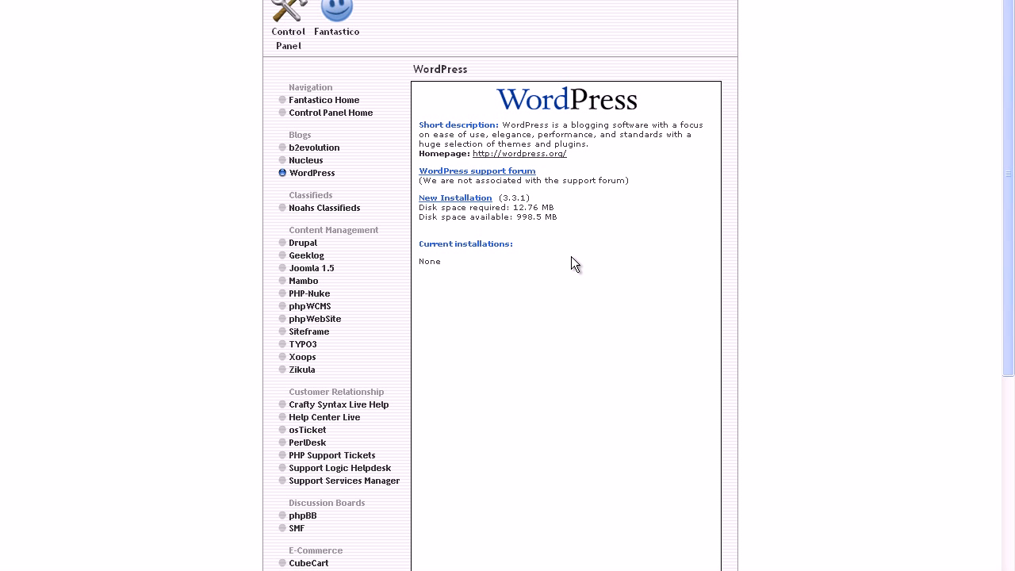
Start a new WordPress installation on emsceobeatz.biz
click(479, 201)
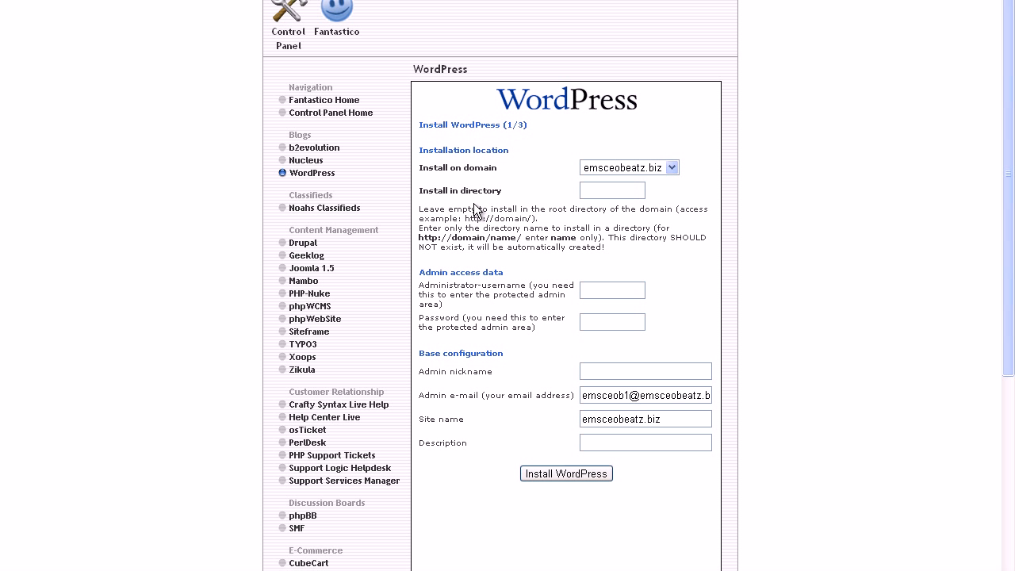
click(622, 169)
click(621, 180)
click(661, 168)
click(662, 168)
click(662, 168)
click(649, 170)
click(623, 190)
Set the admin username to emsceo and enter the admin password
click(636, 293)
key(Tab)
key(BackSpace)
key(Tab)
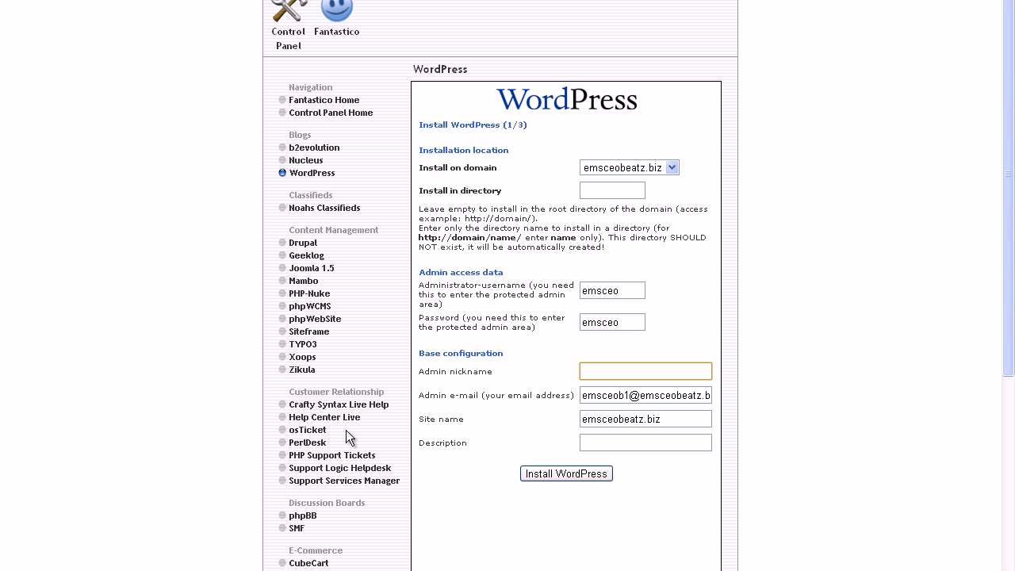
click(603, 369)
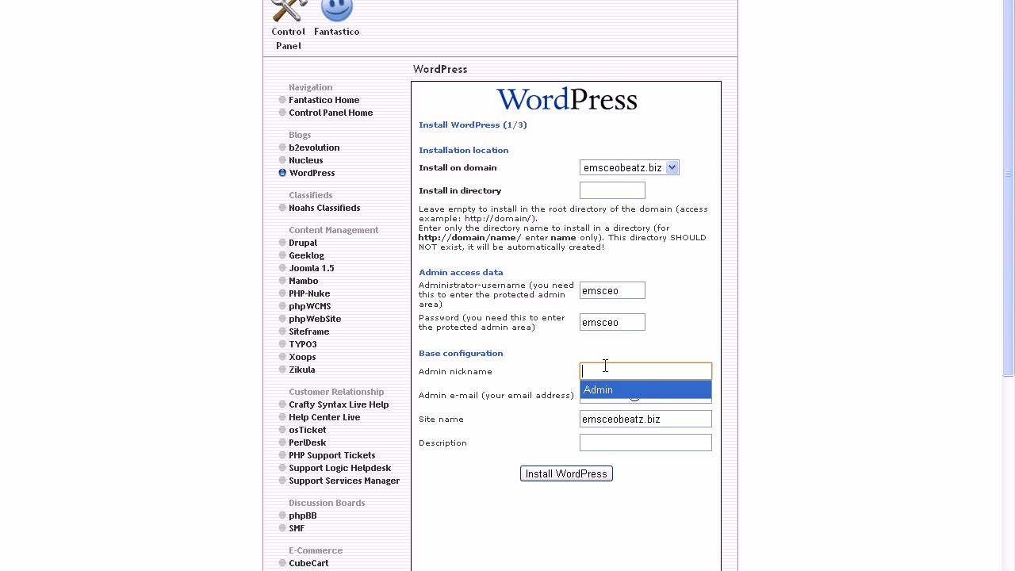
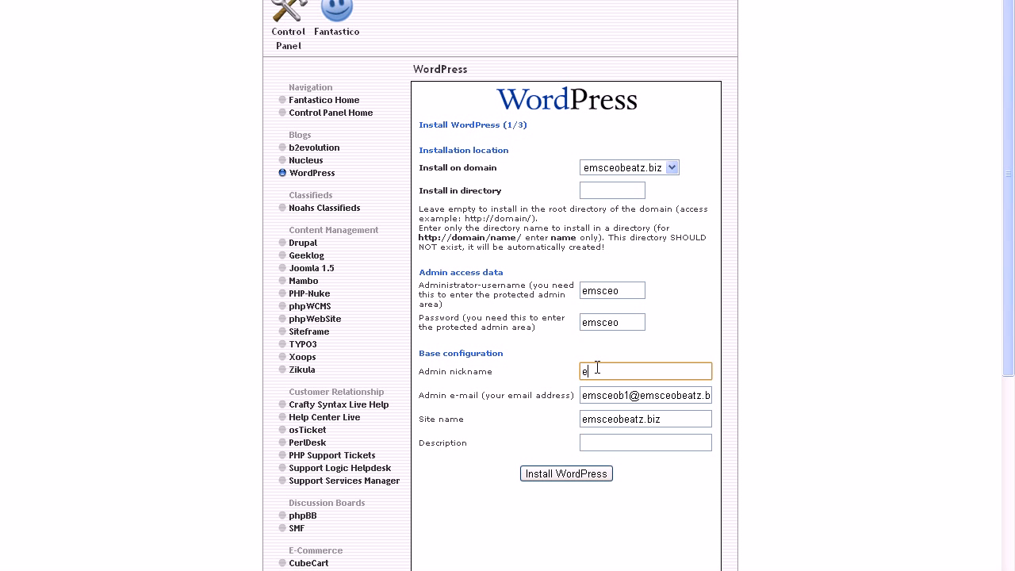
click(538, 388)
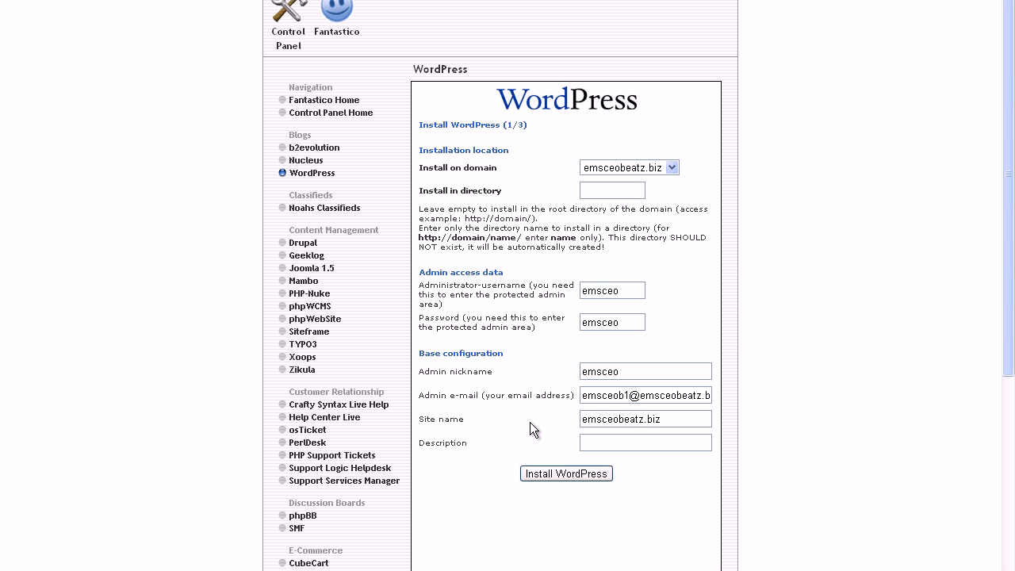
triple_click(638, 396)
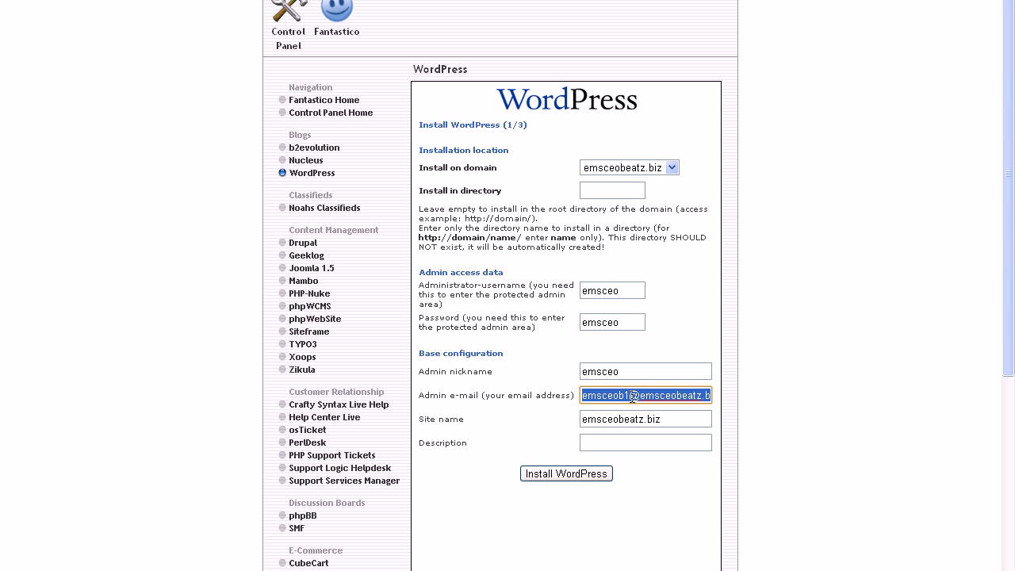
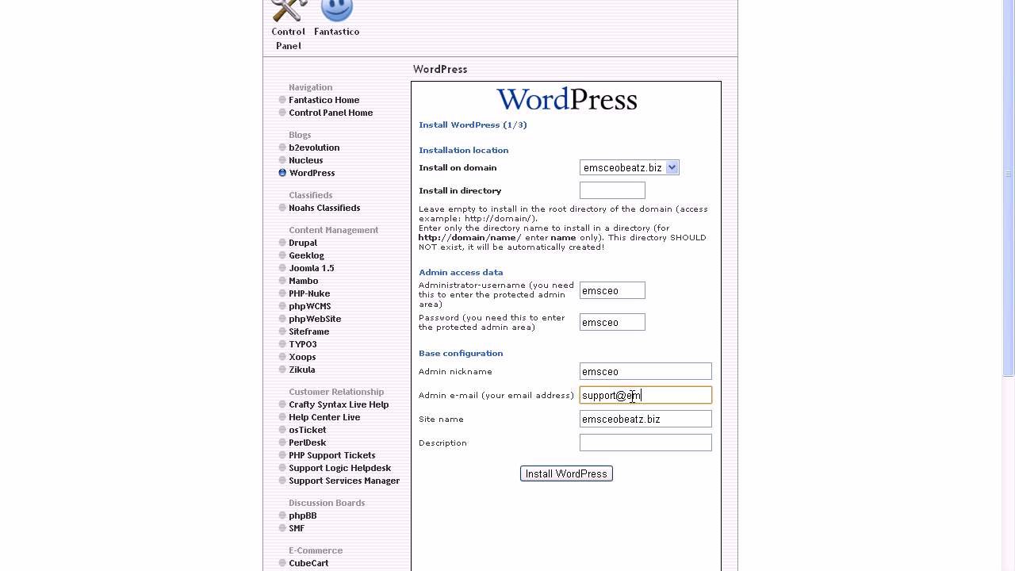
drag(660, 426, 452, 444)
click(593, 441)
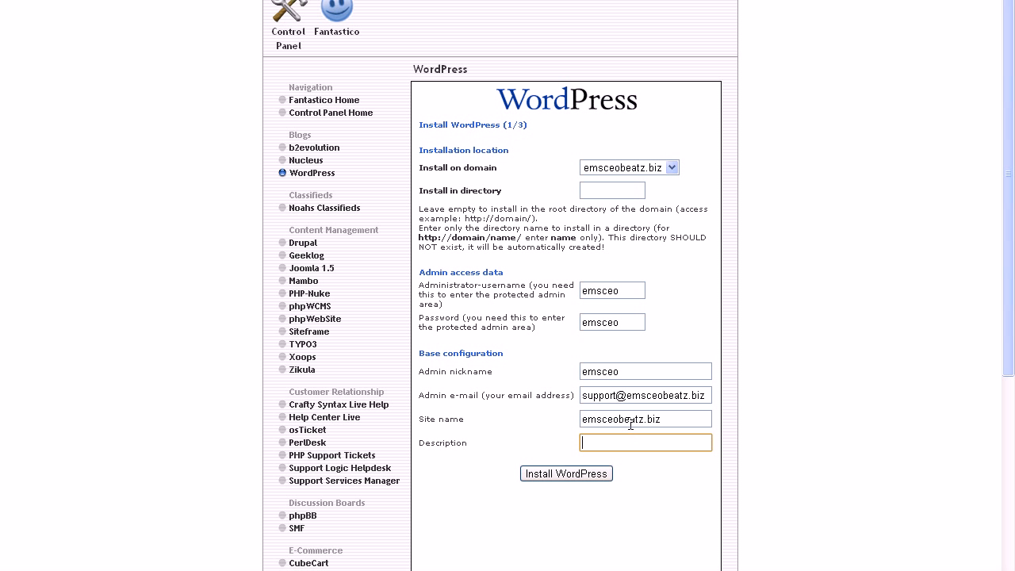
Install WordPress and e-mail the installation details to an external address
click(565, 471)
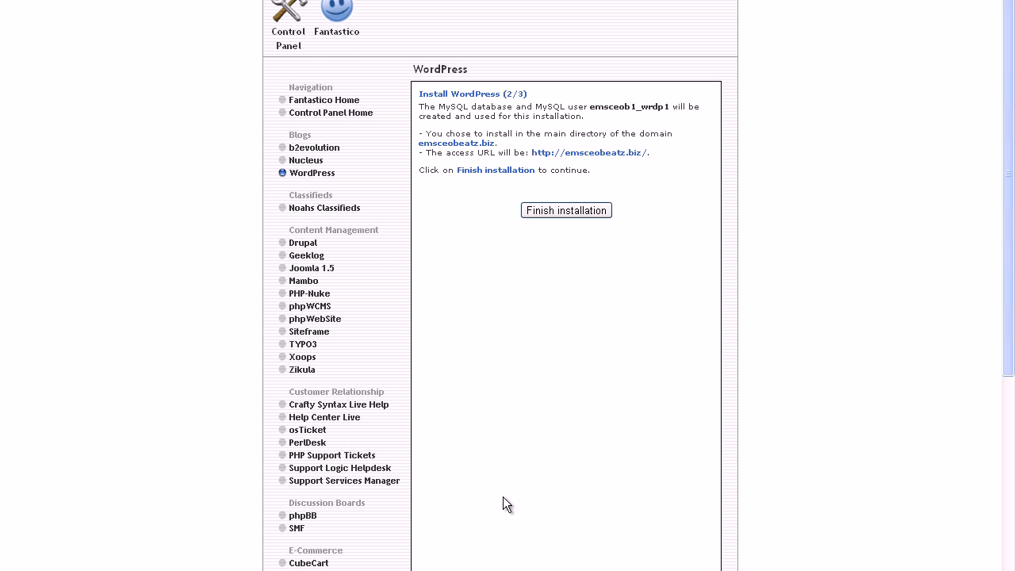
click(566, 210)
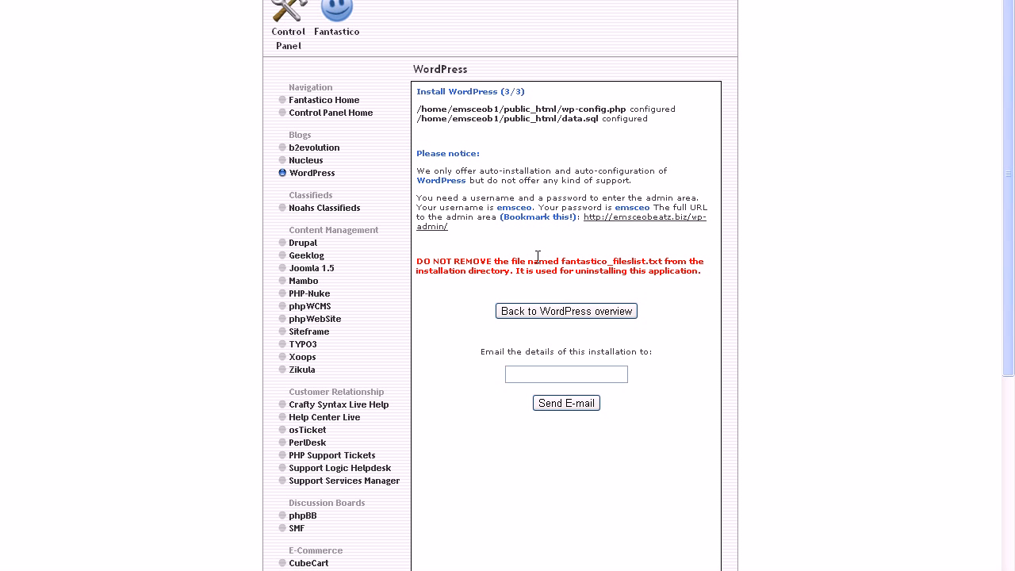
click(529, 373)
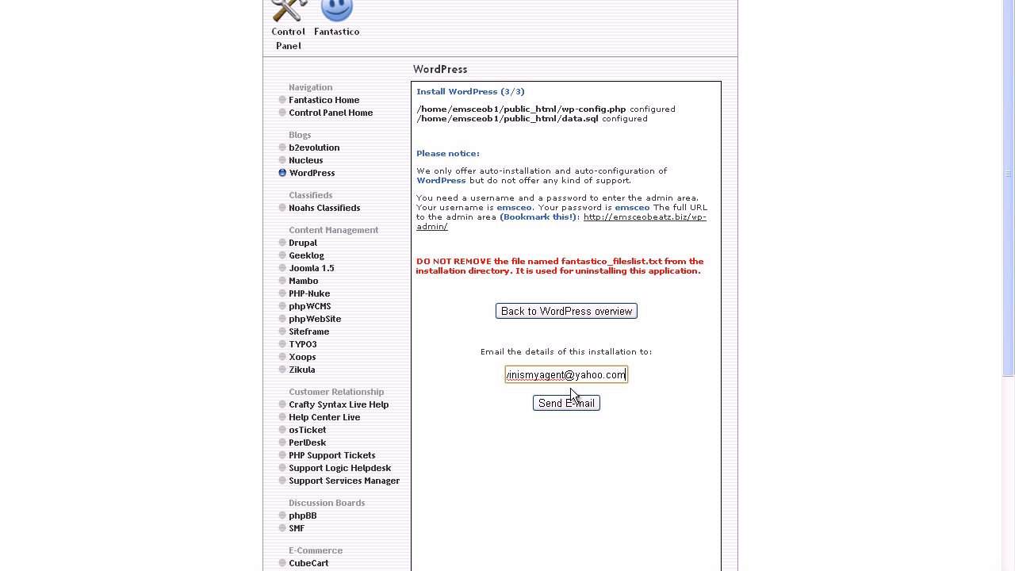
click(566, 402)
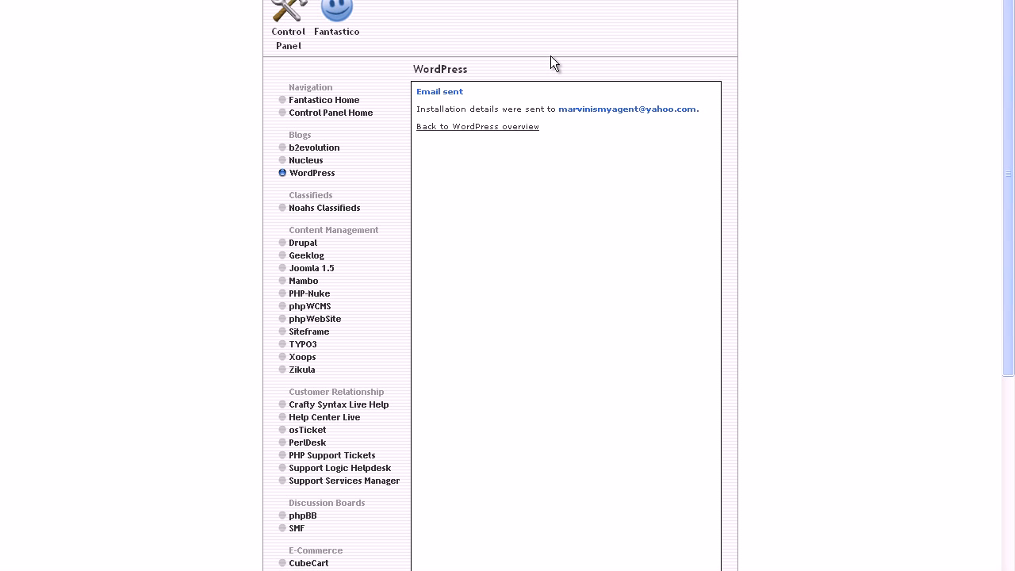
Return to the installations overview and visit the new site's Hello world page
click(490, 127)
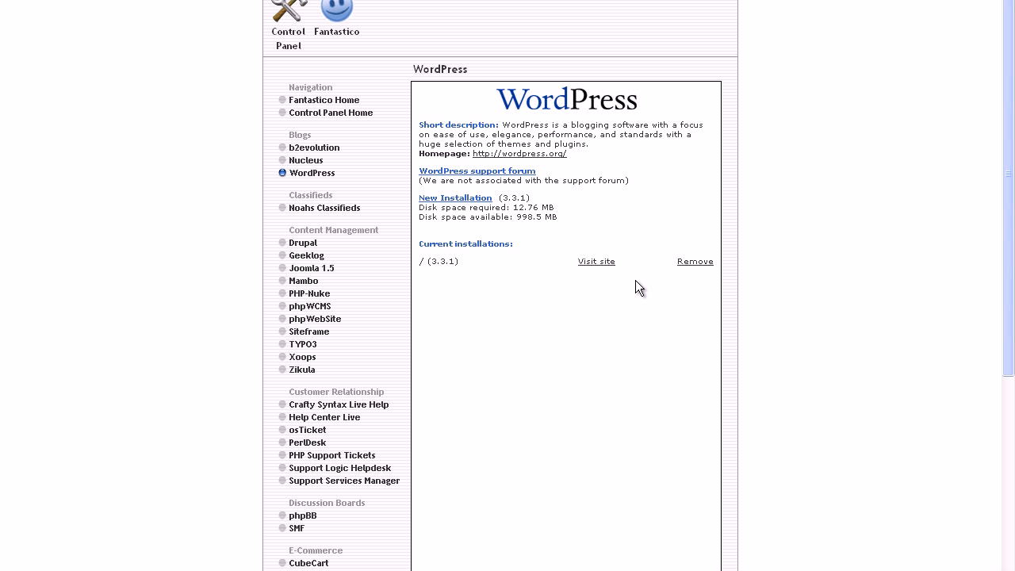
click(596, 261)
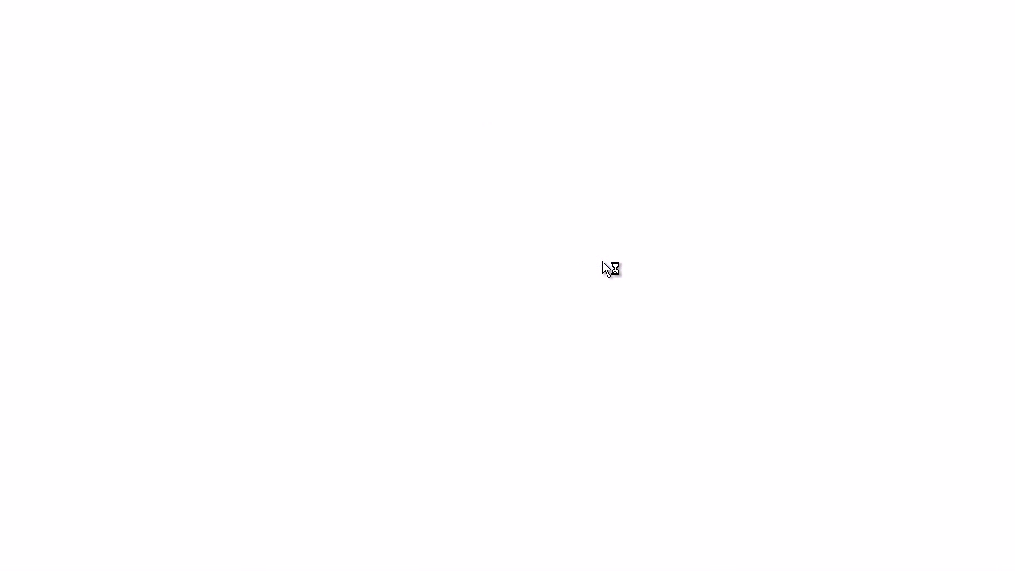
scroll(626, 250, down, 3)
scroll(634, 257, up, 3)
scroll(441, 372, down, 3)
scroll(441, 372, up, 3)
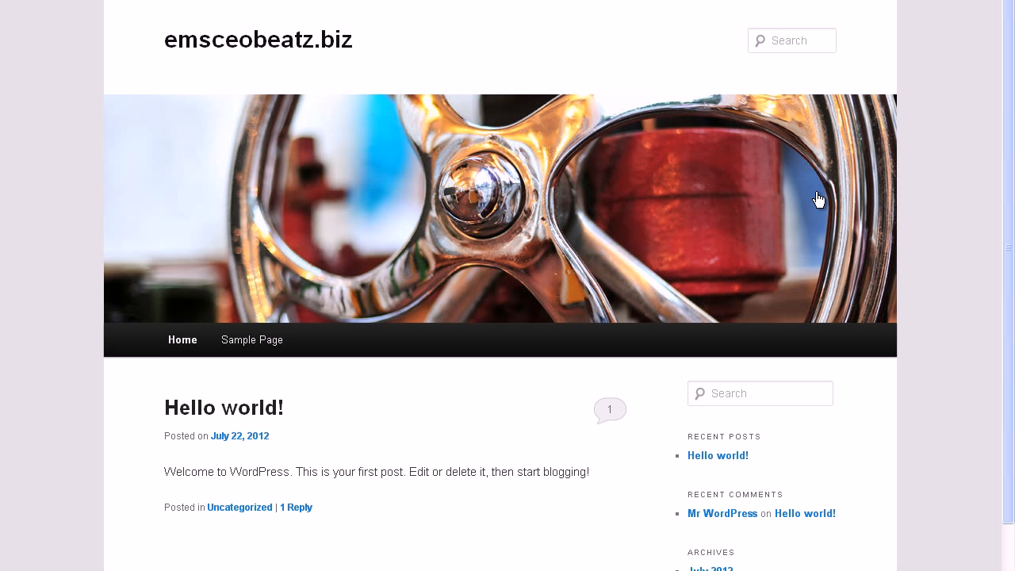
scroll(816, 190, down, 3)
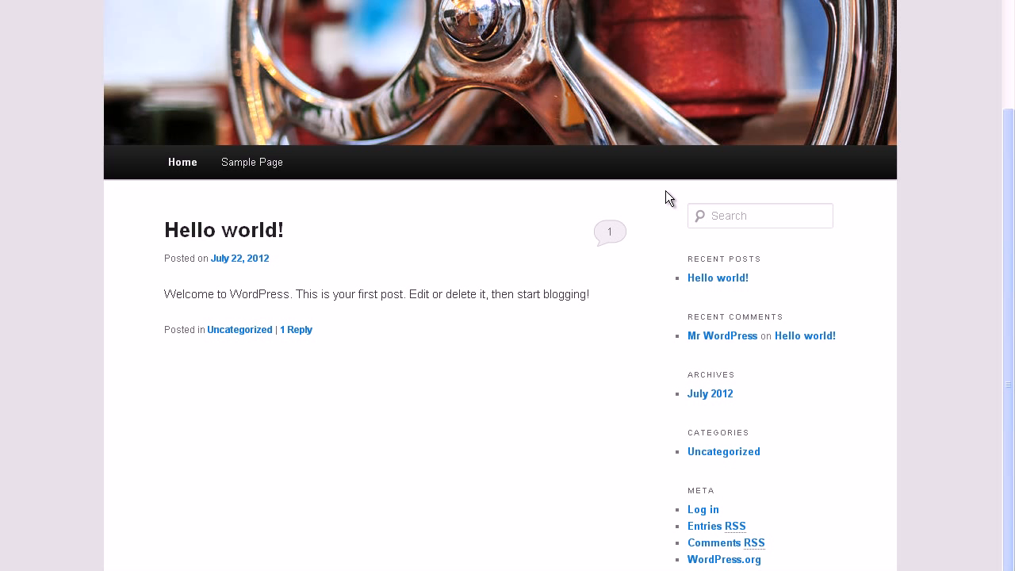
scroll(458, 209, up, 3)
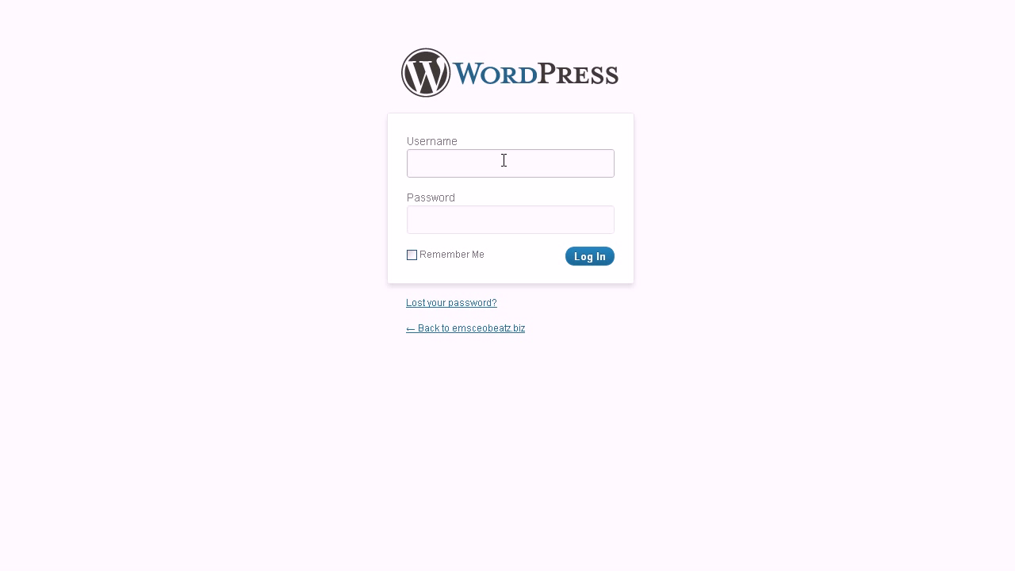
Log in as emsceo with the admin password and dismiss the toolbar introduction
text(emsceo)
key(Tab)
text(••••••)
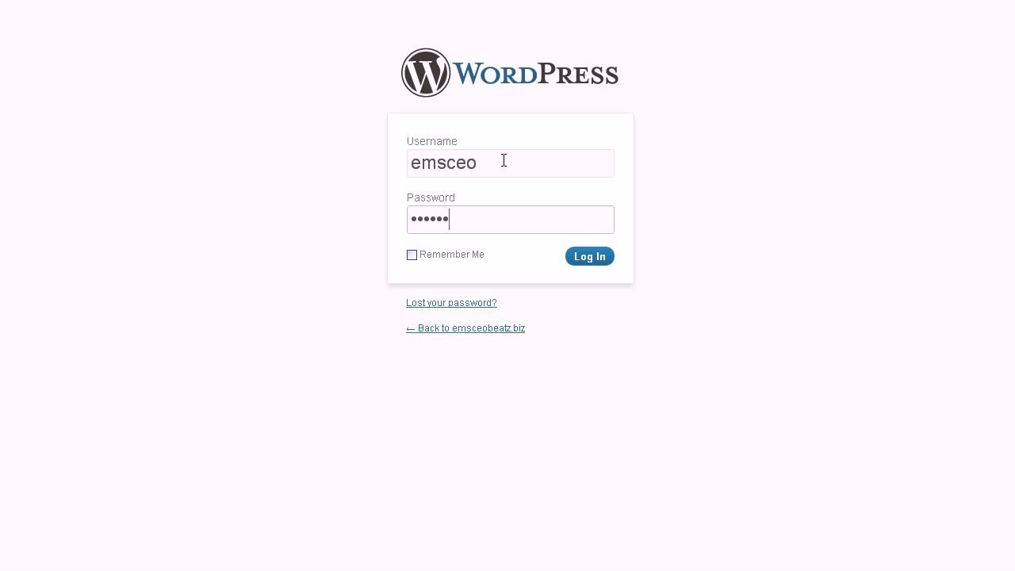
key(Return)
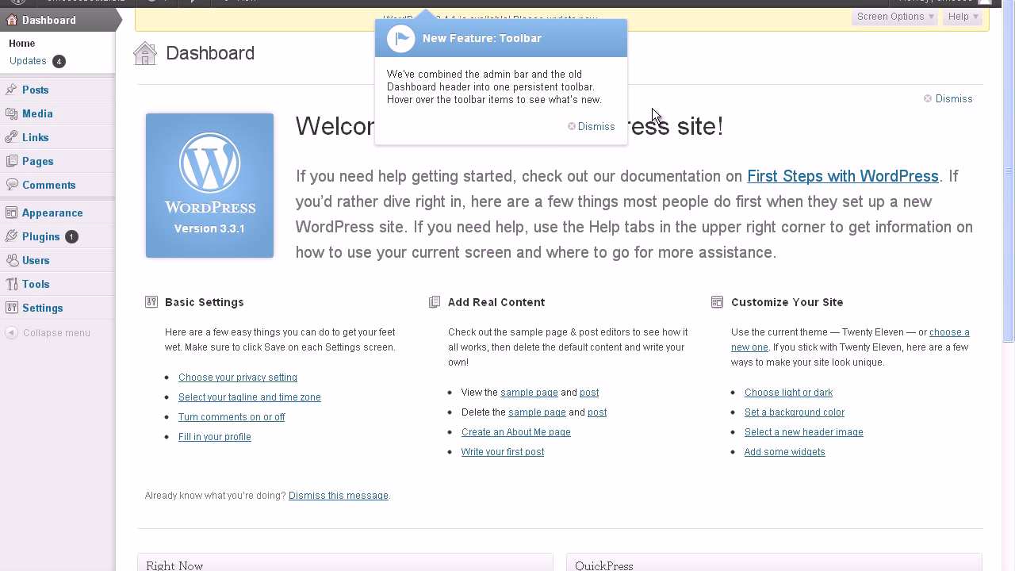
click(610, 128)
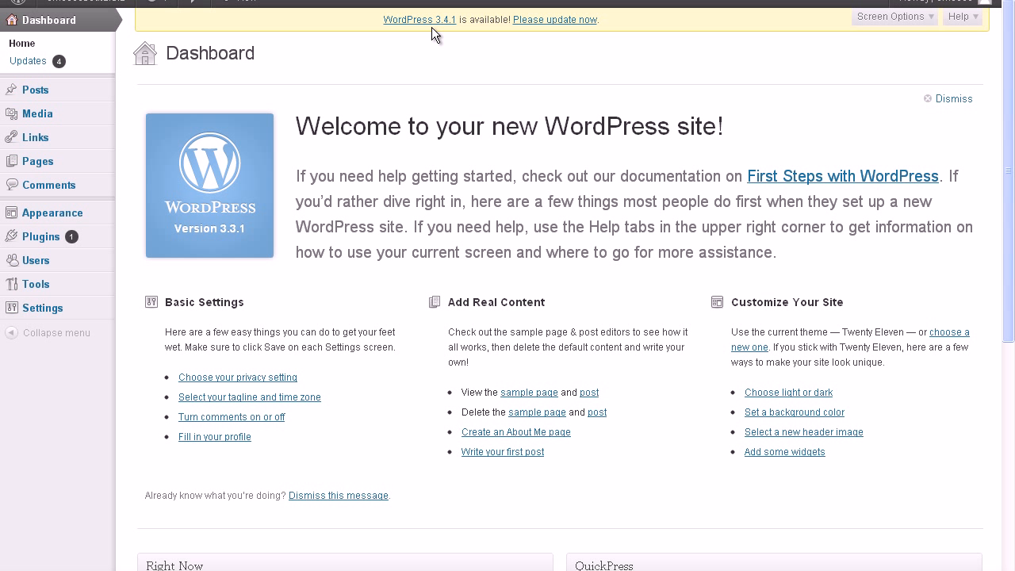
Update WordPress from 3.3.1 to 3.4.1 via the dashboard notice
click(536, 27)
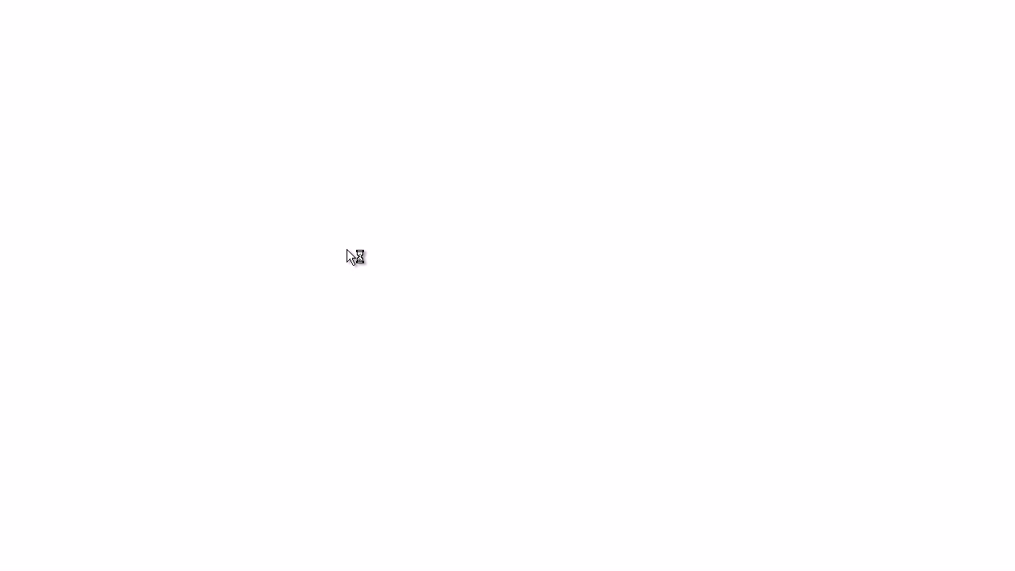
click(169, 142)
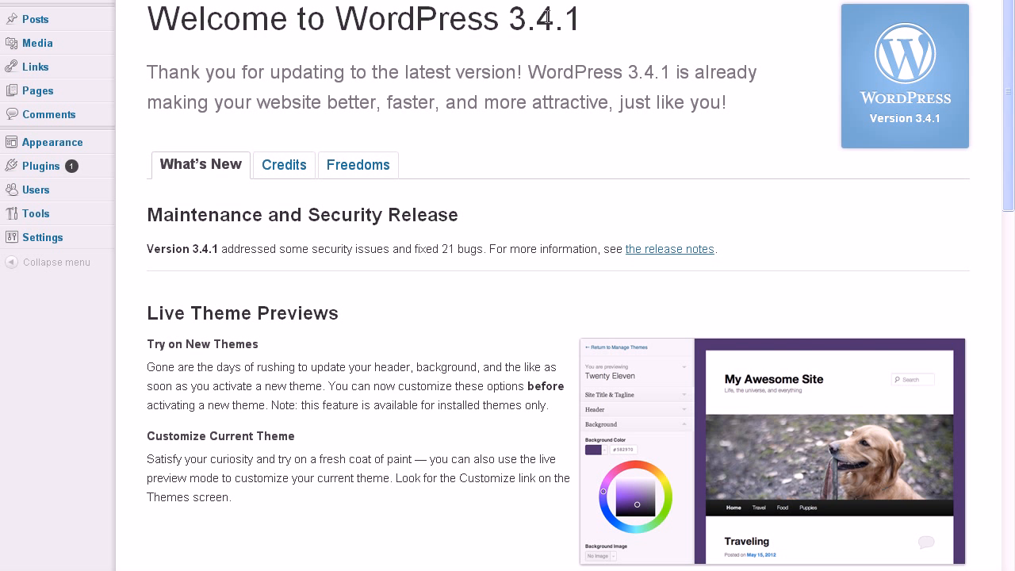
scroll(159, 269, down, 4)
scroll(179, 301, up, 4)
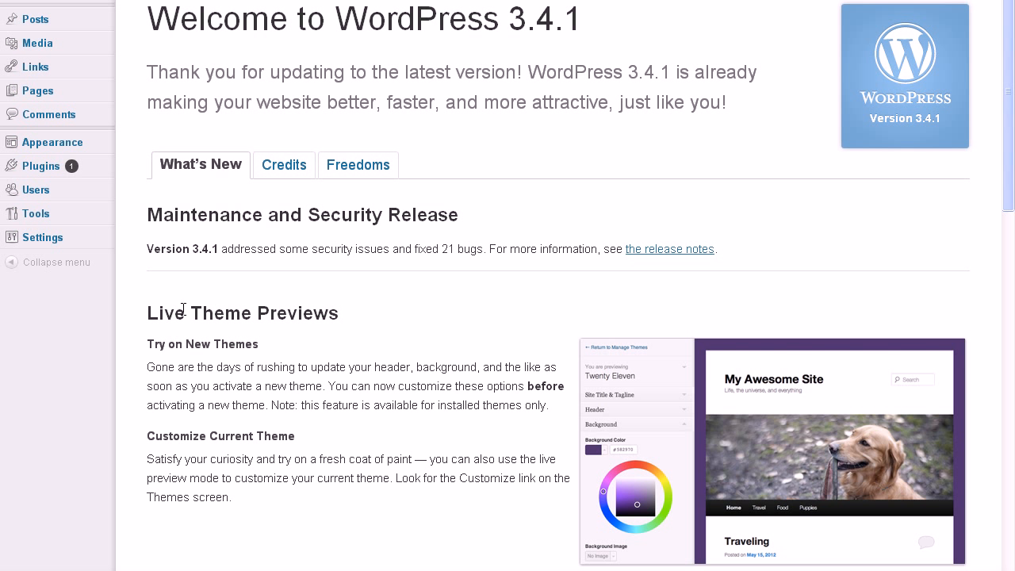
Open Appearance > Themes, then look over the site's public front page
click(47, 151)
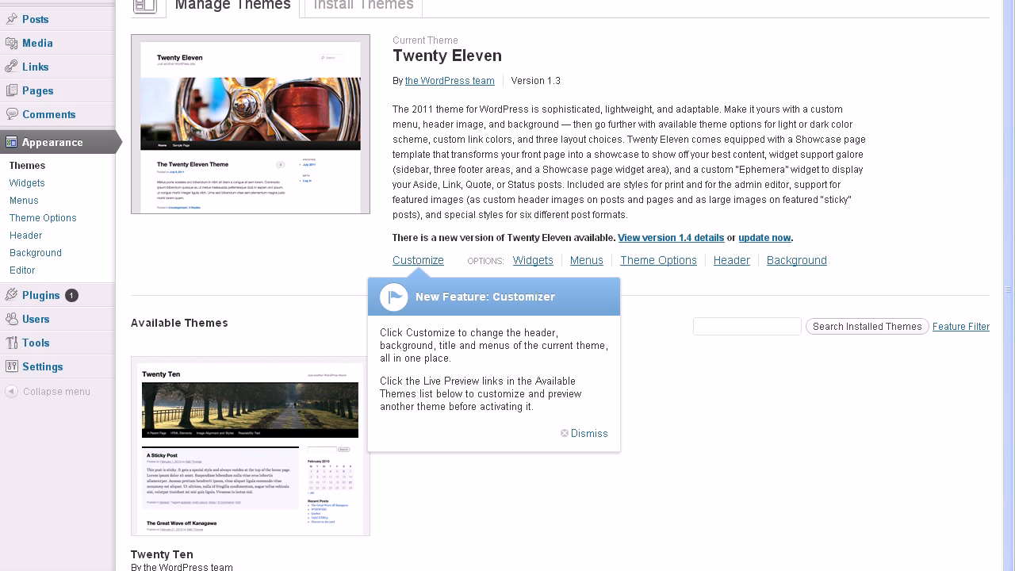
mouse_move(79, 1)
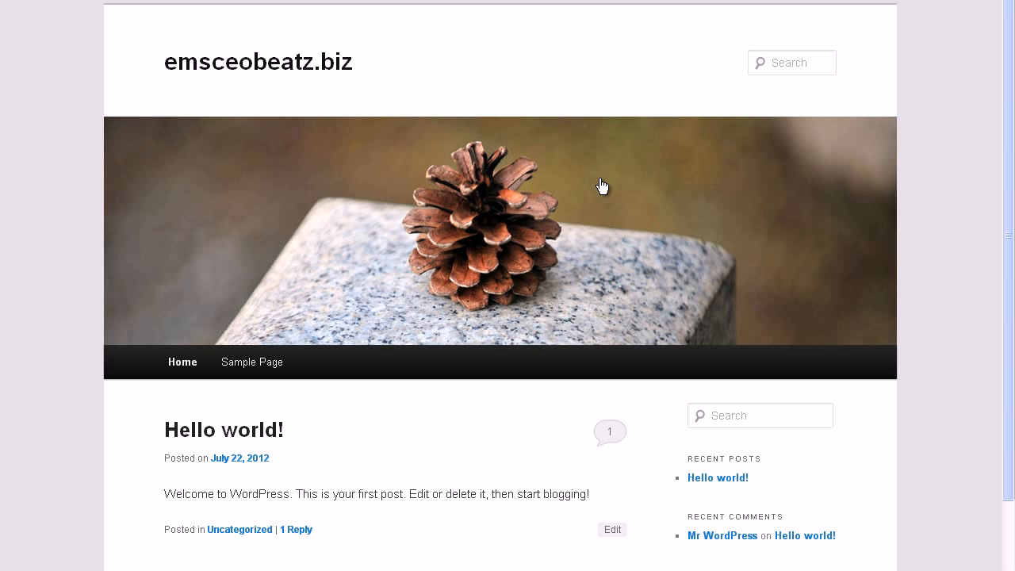
scroll(595, 208, down, 3)
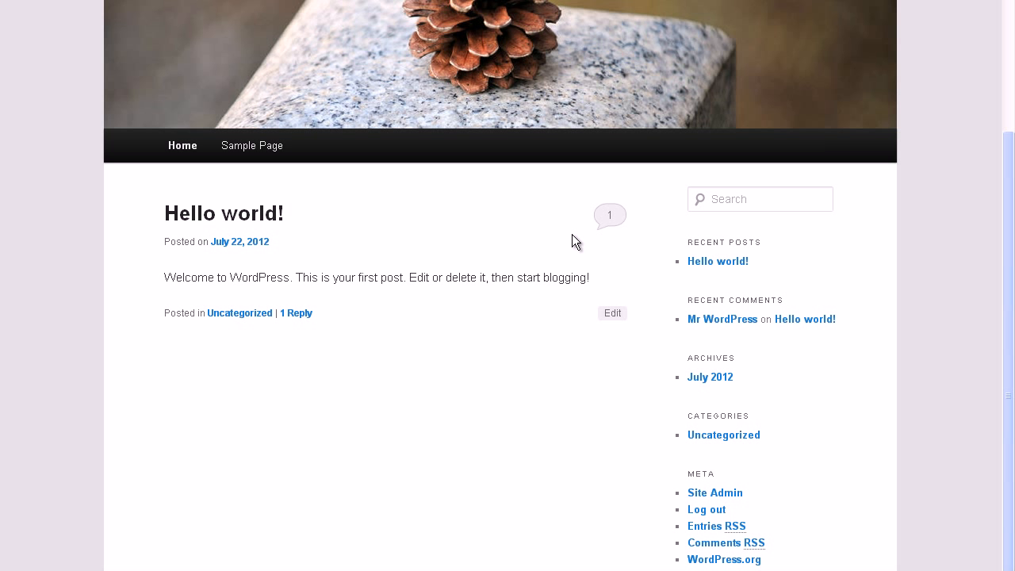
scroll(565, 234, up, 3)
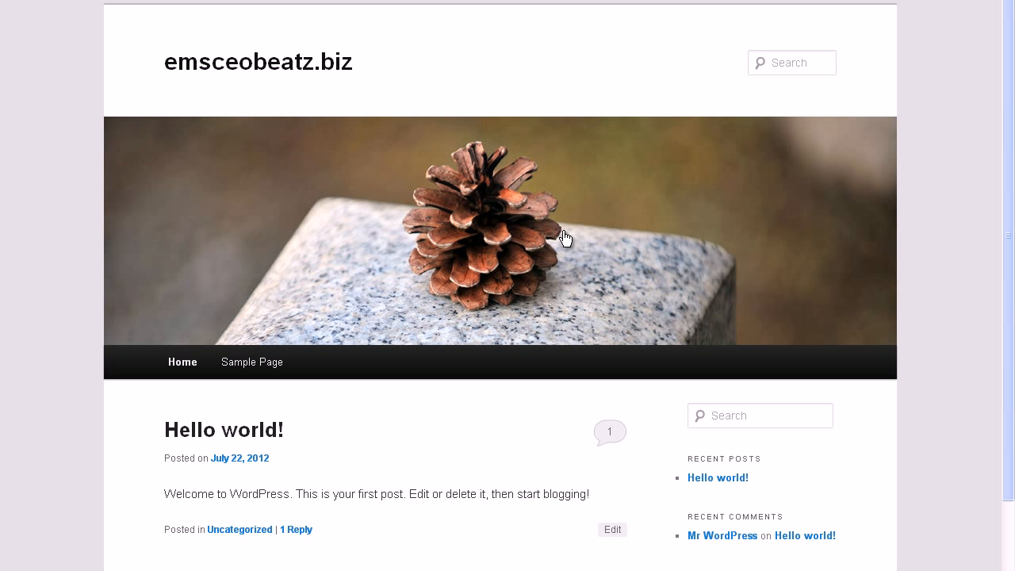
scroll(566, 236, down, 1)
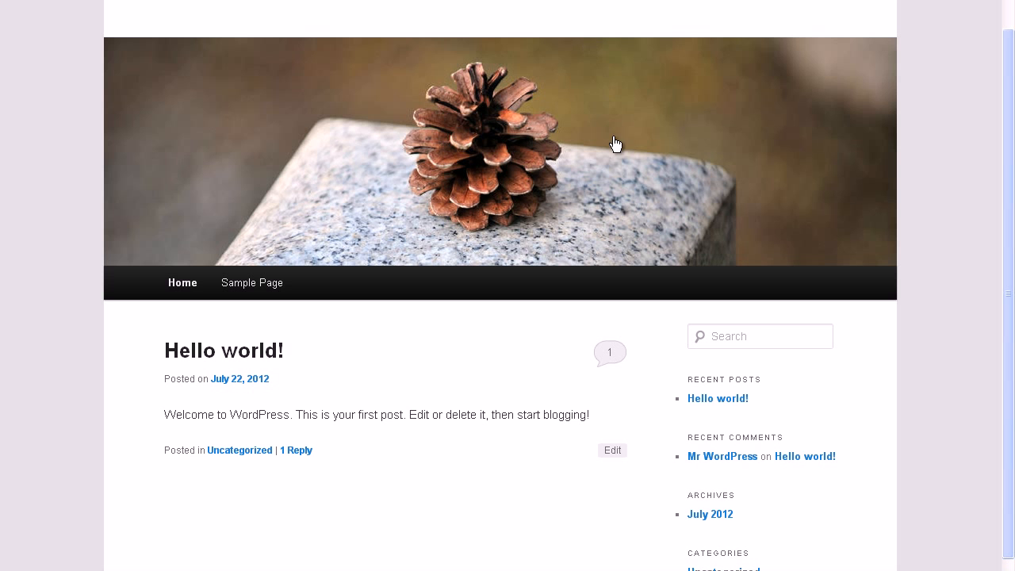
scroll(613, 145, up, 1)
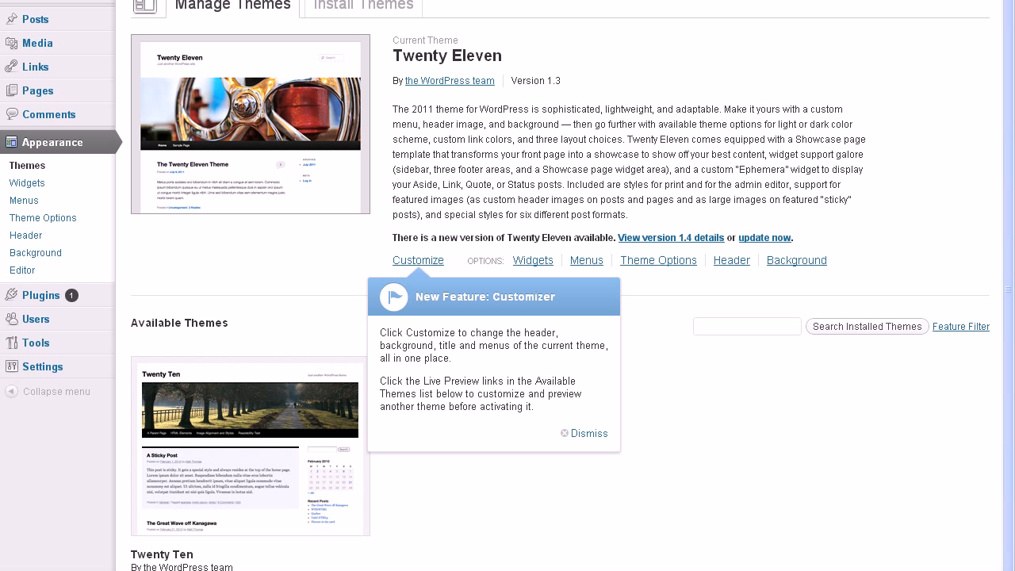
Open Install Themes and scroll through the Featured themes
click(363, 11)
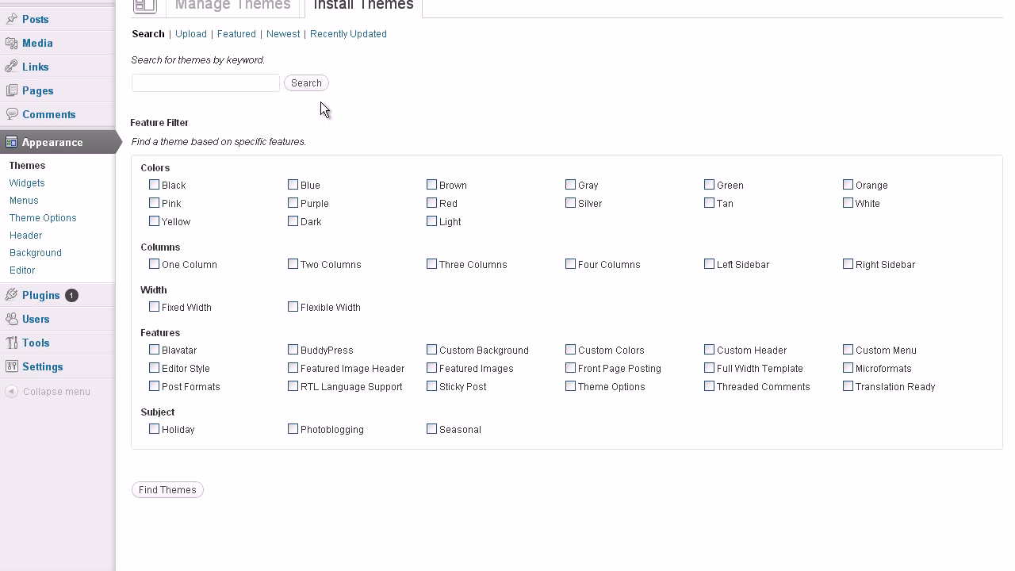
click(222, 41)
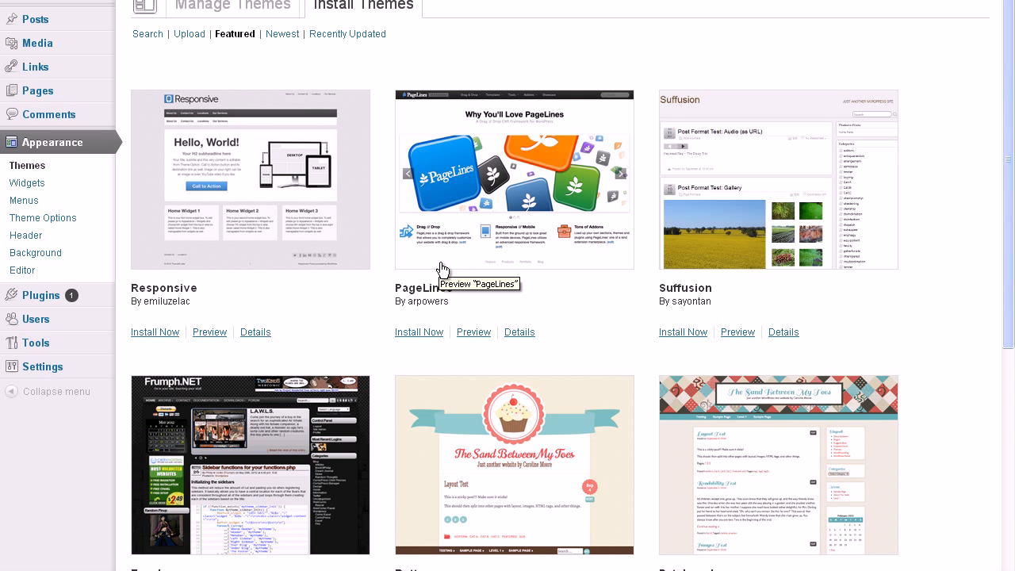
scroll(554, 408, down, 7)
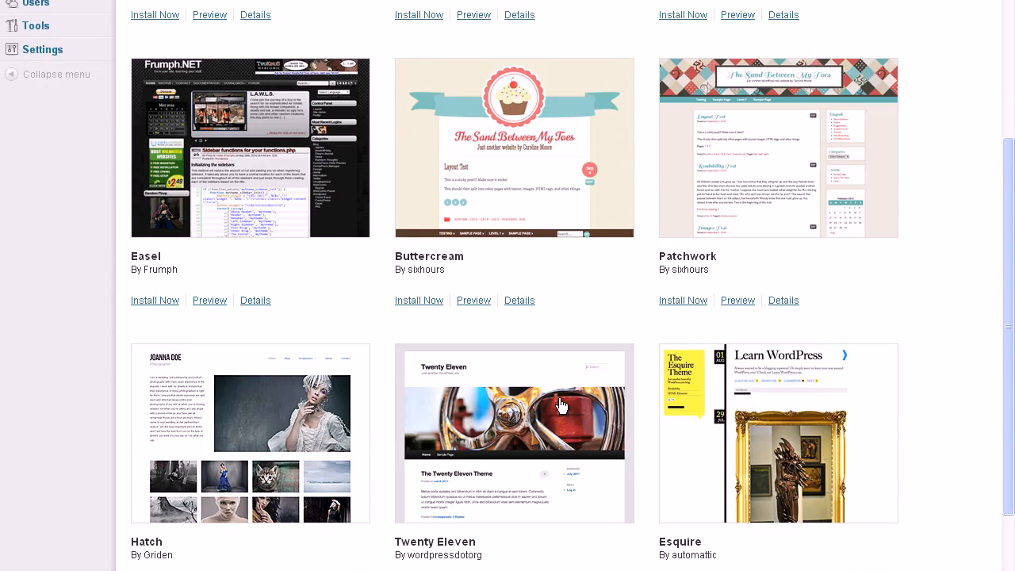
scroll(546, 401, up, 5)
scroll(545, 393, up, 3)
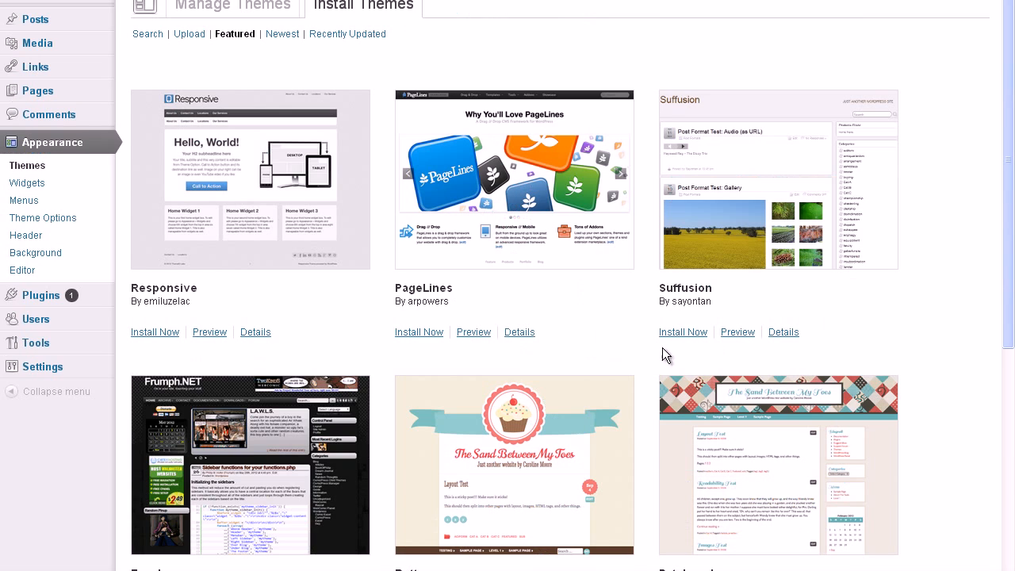
Scroll through the Newest themes, then go to the .zip theme upload form
click(276, 38)
scroll(616, 260, down, 6)
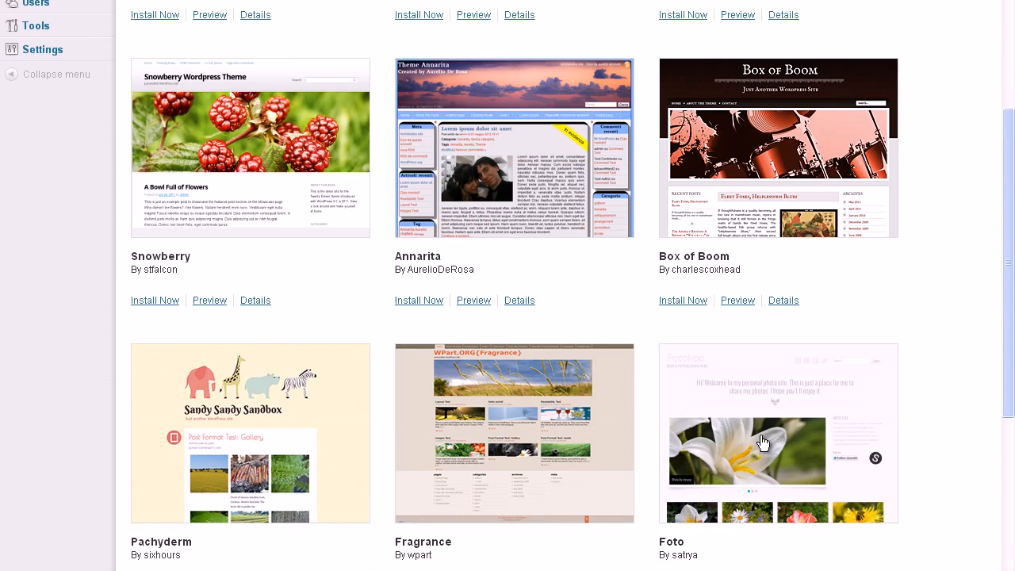
scroll(615, 260, up, 1)
scroll(353, 224, up, 5)
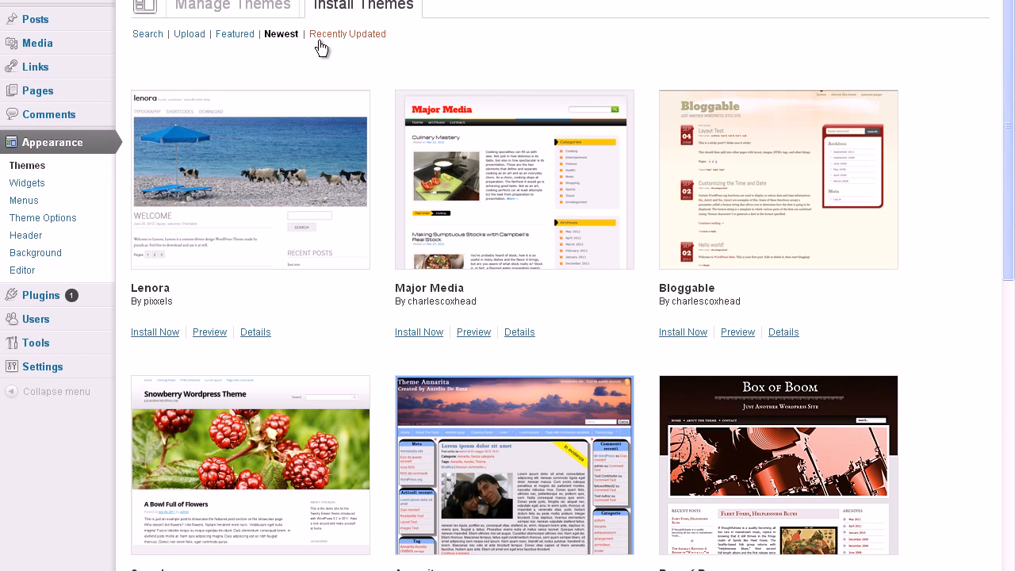
click(191, 44)
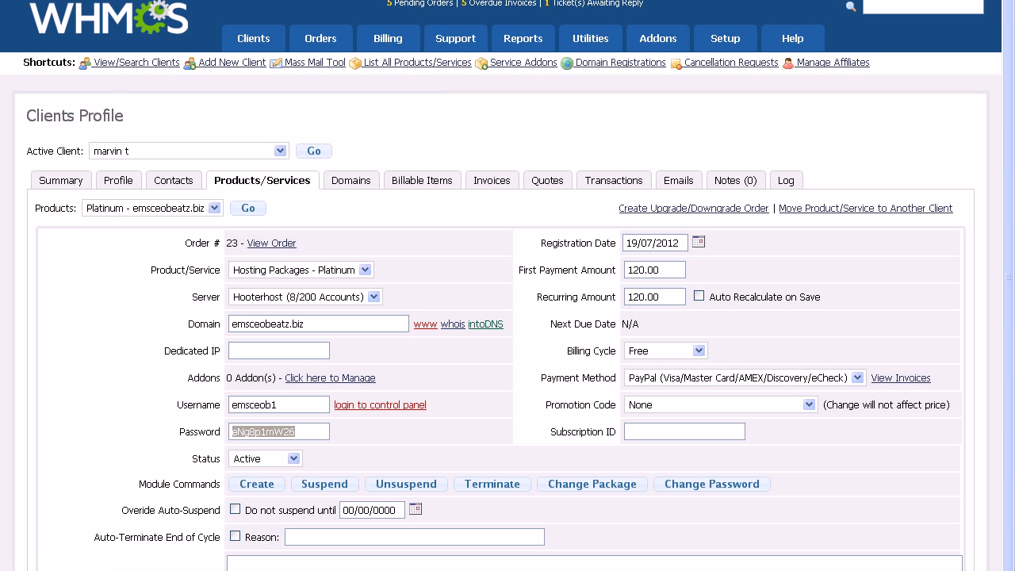
double_click(262, 431)
key(ctrl+t)
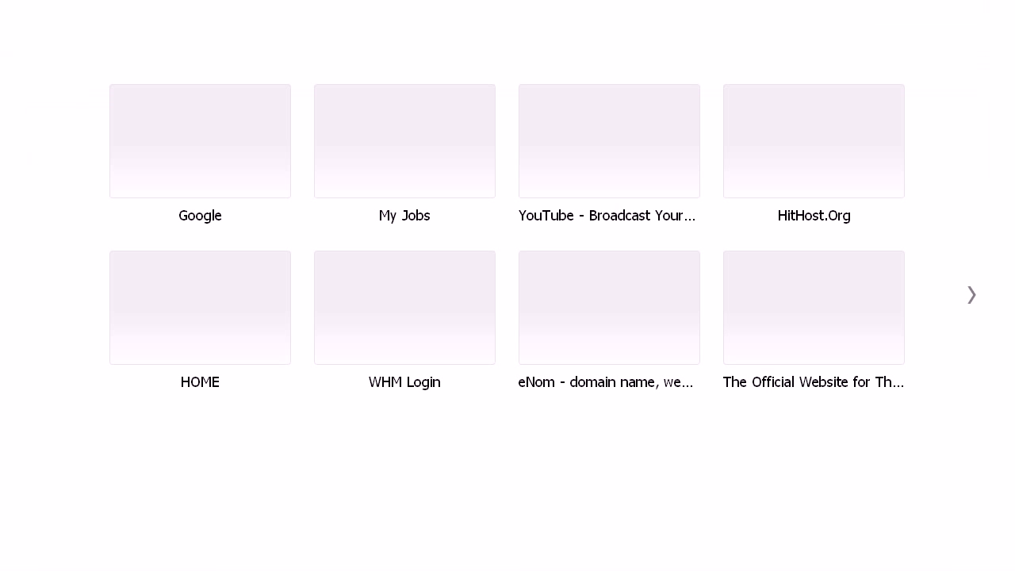
text(ele)
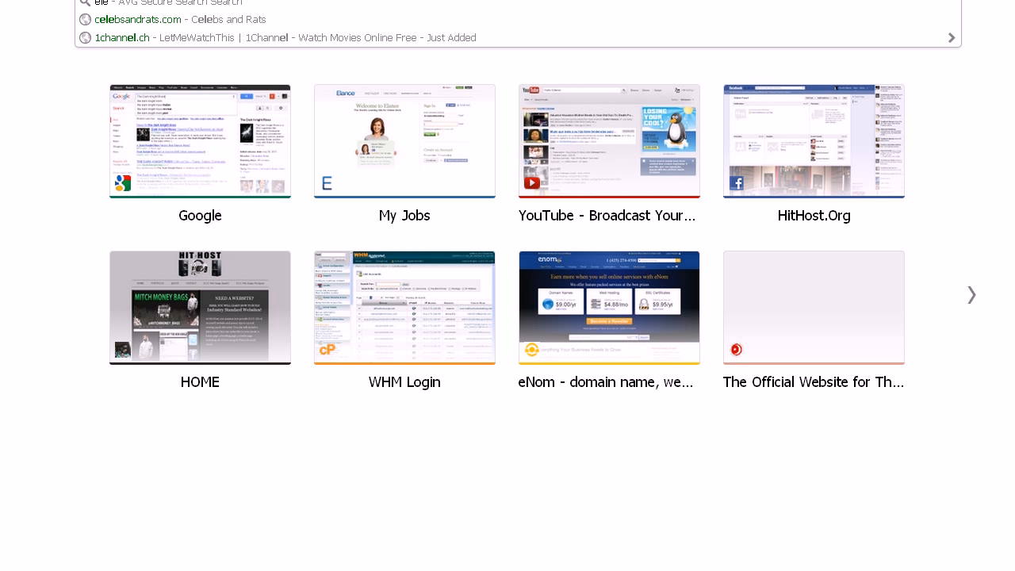
key(Return)
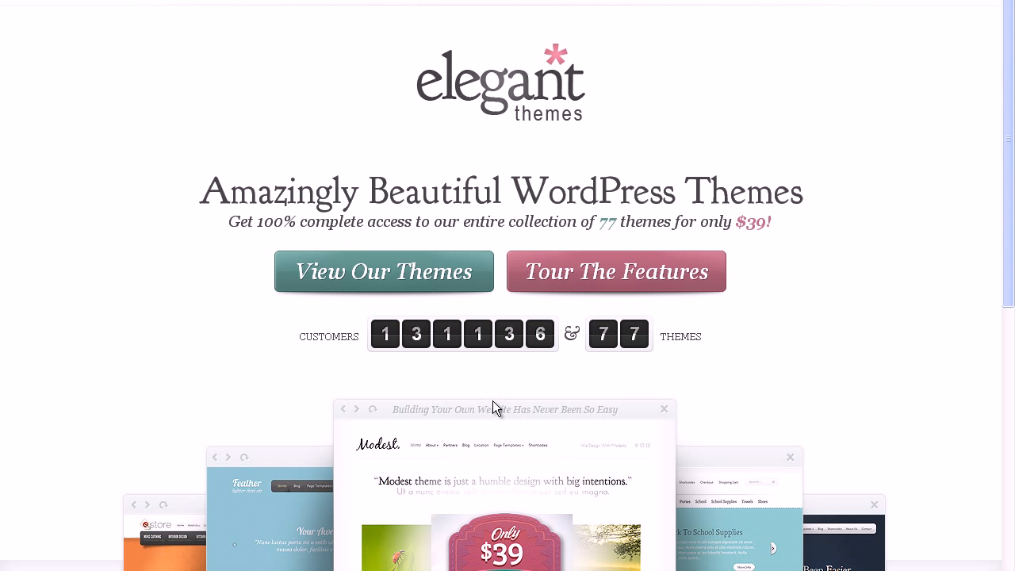
click(408, 282)
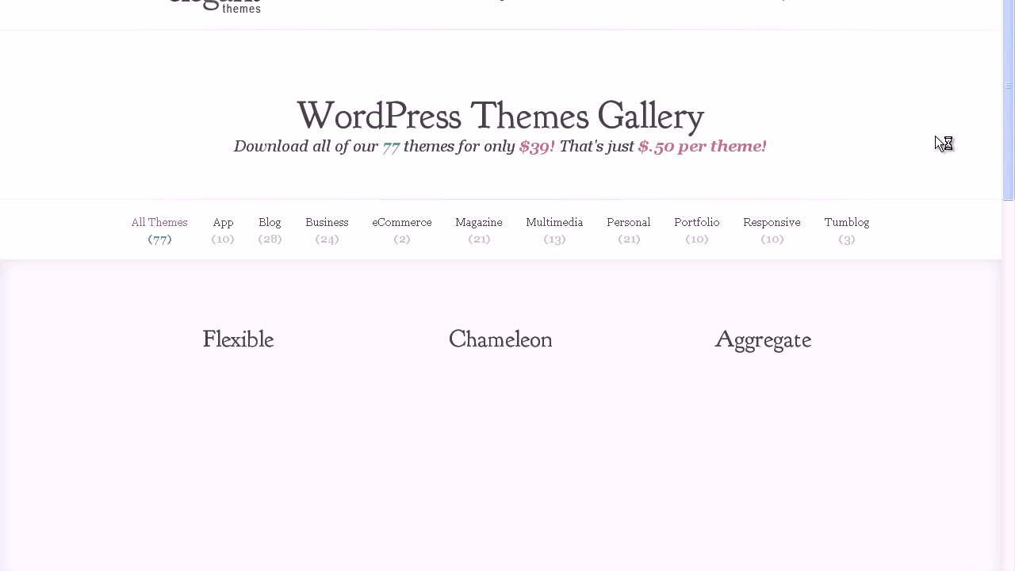
scroll(599, 482, down, 7)
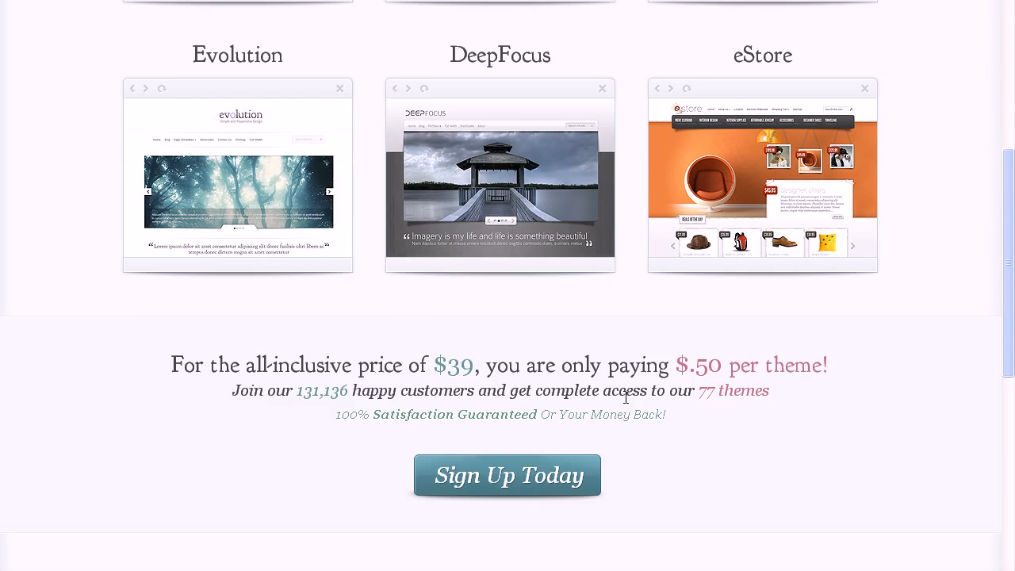
scroll(625, 396, up, 2)
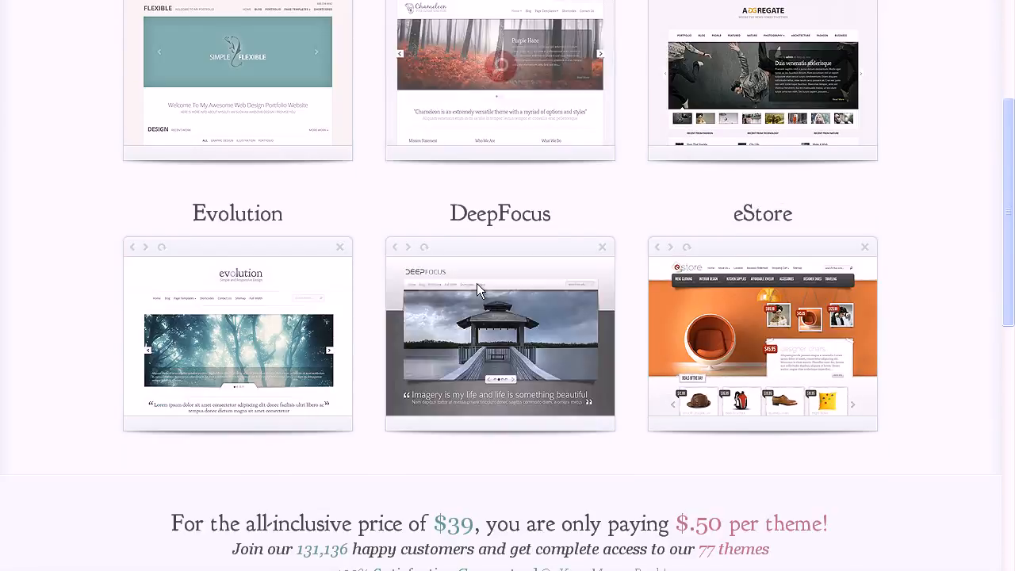
scroll(478, 283, down, 10)
scroll(533, 321, up, 2)
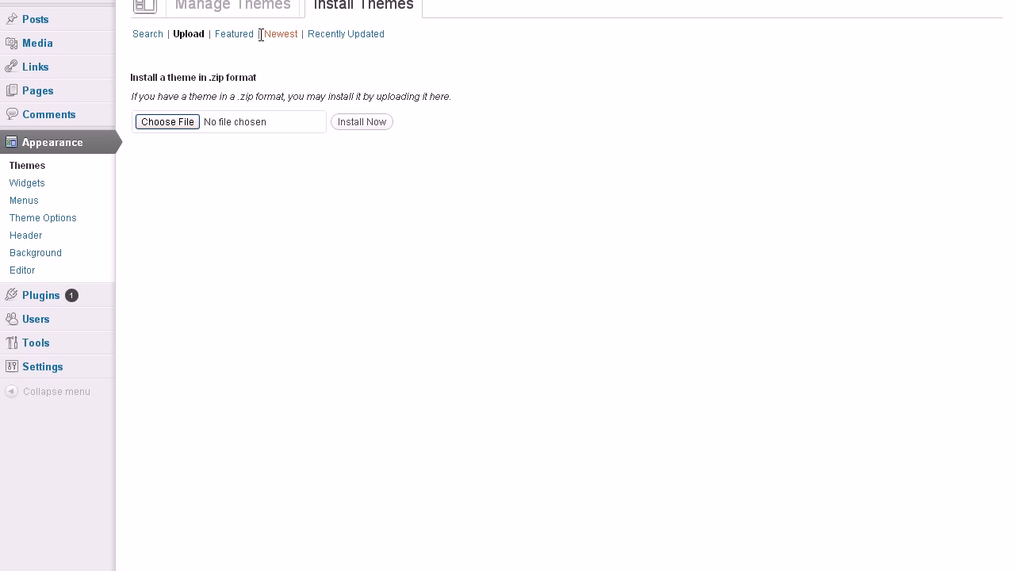
Preview the Responsive theme from Featured, then install and activate it
click(235, 34)
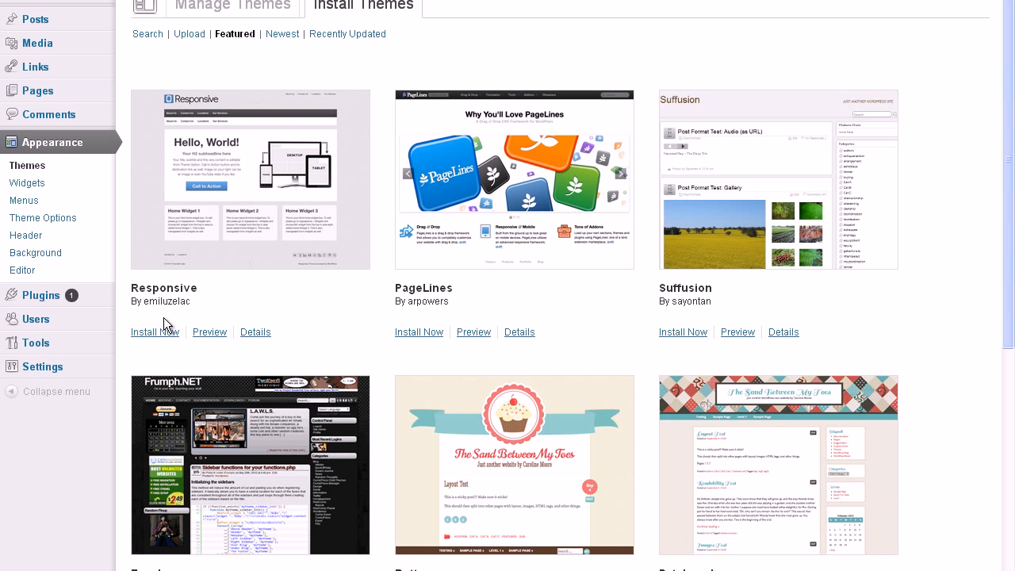
click(208, 332)
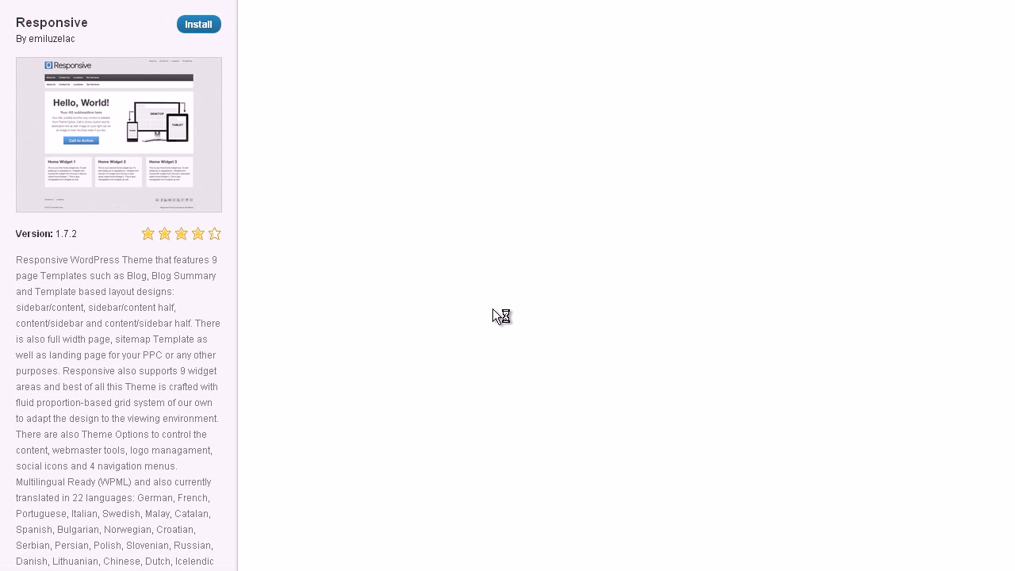
scroll(548, 346, down, 5)
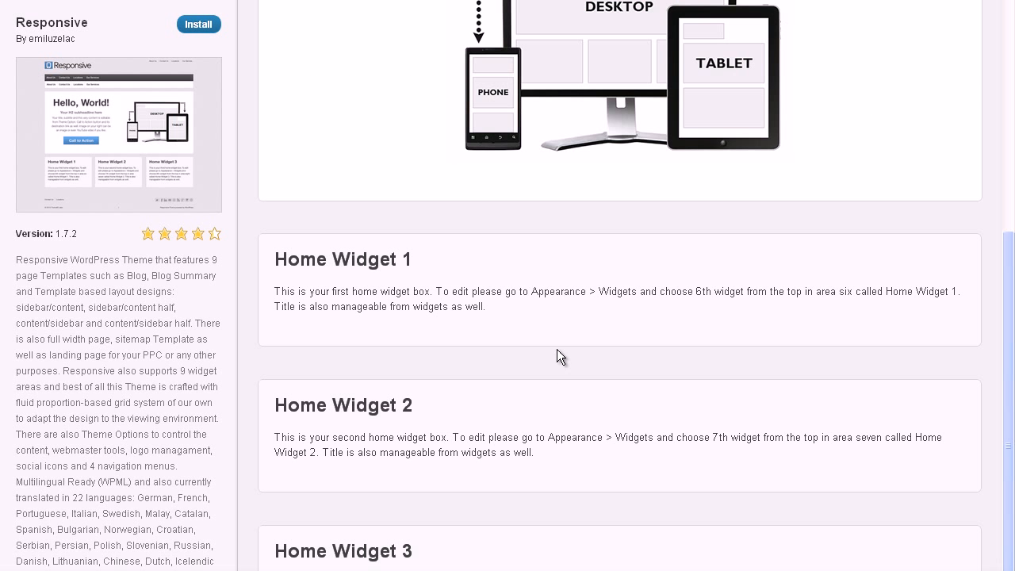
scroll(558, 350, up, 5)
scroll(583, 351, down, 5)
scroll(547, 366, up, 5)
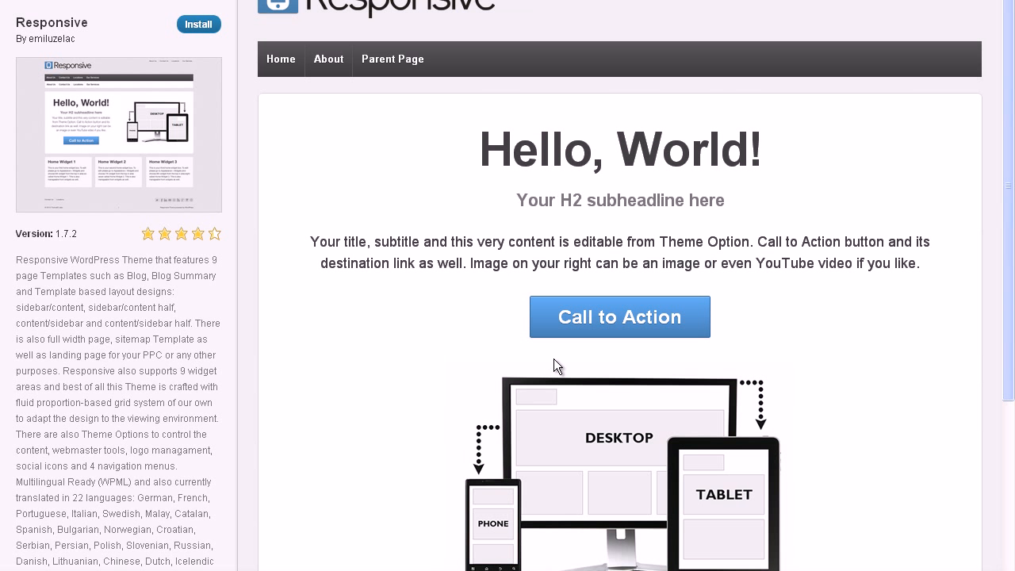
click(203, 26)
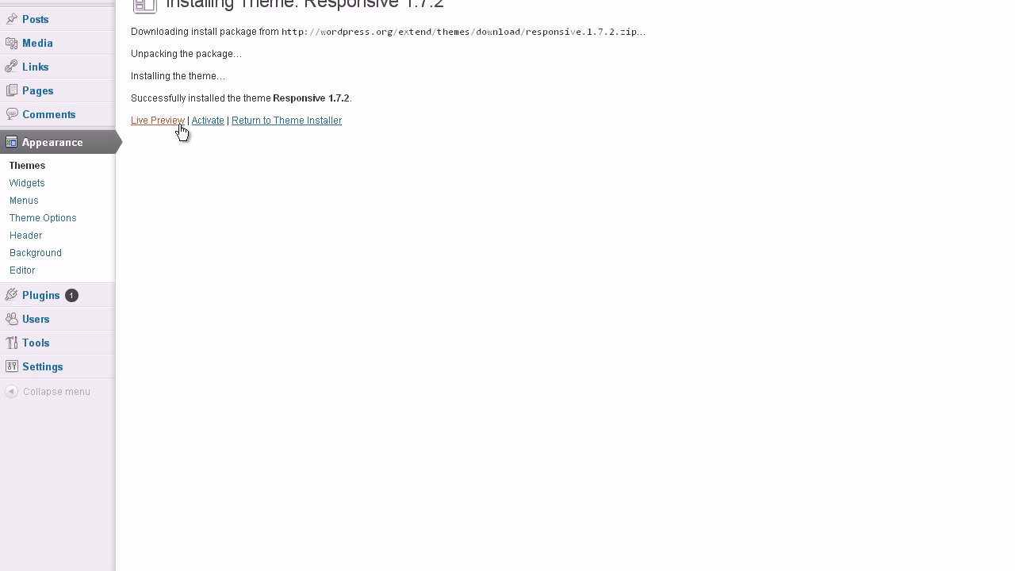
click(208, 121)
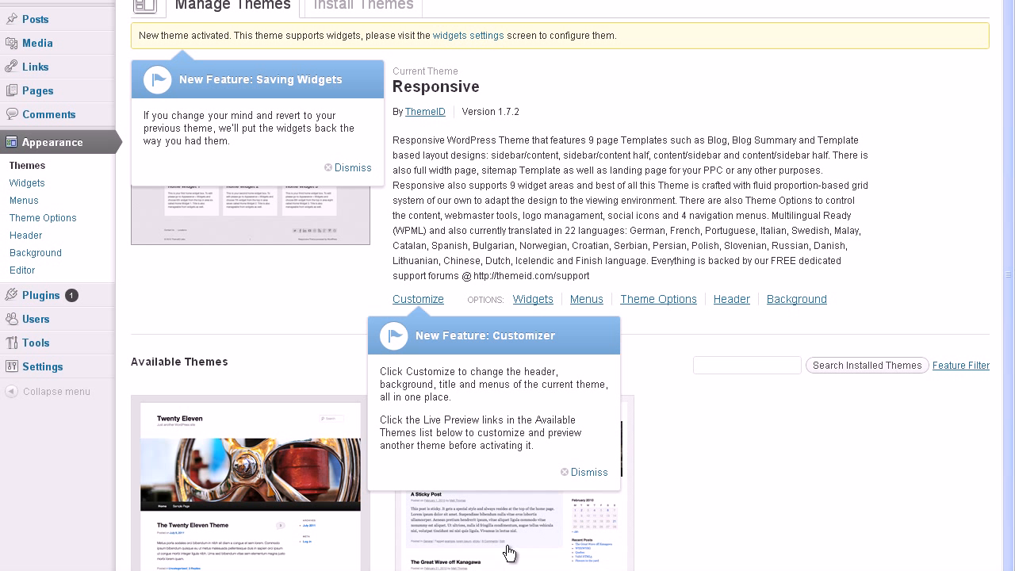
View the live site's front page in the Responsive theme
click(562, 2)
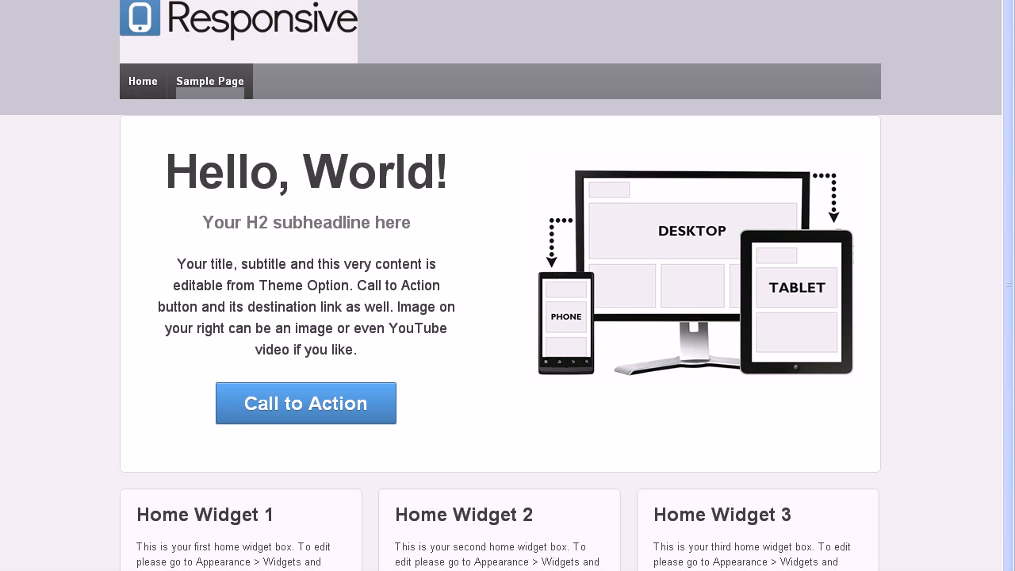
scroll(990, 373, down, 1)
scroll(956, 346, up, 1)
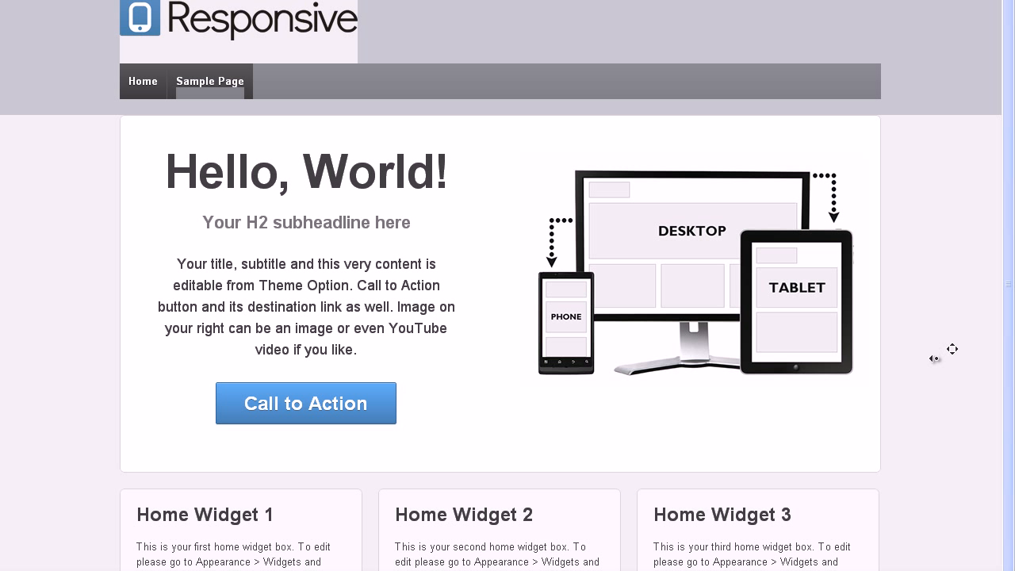